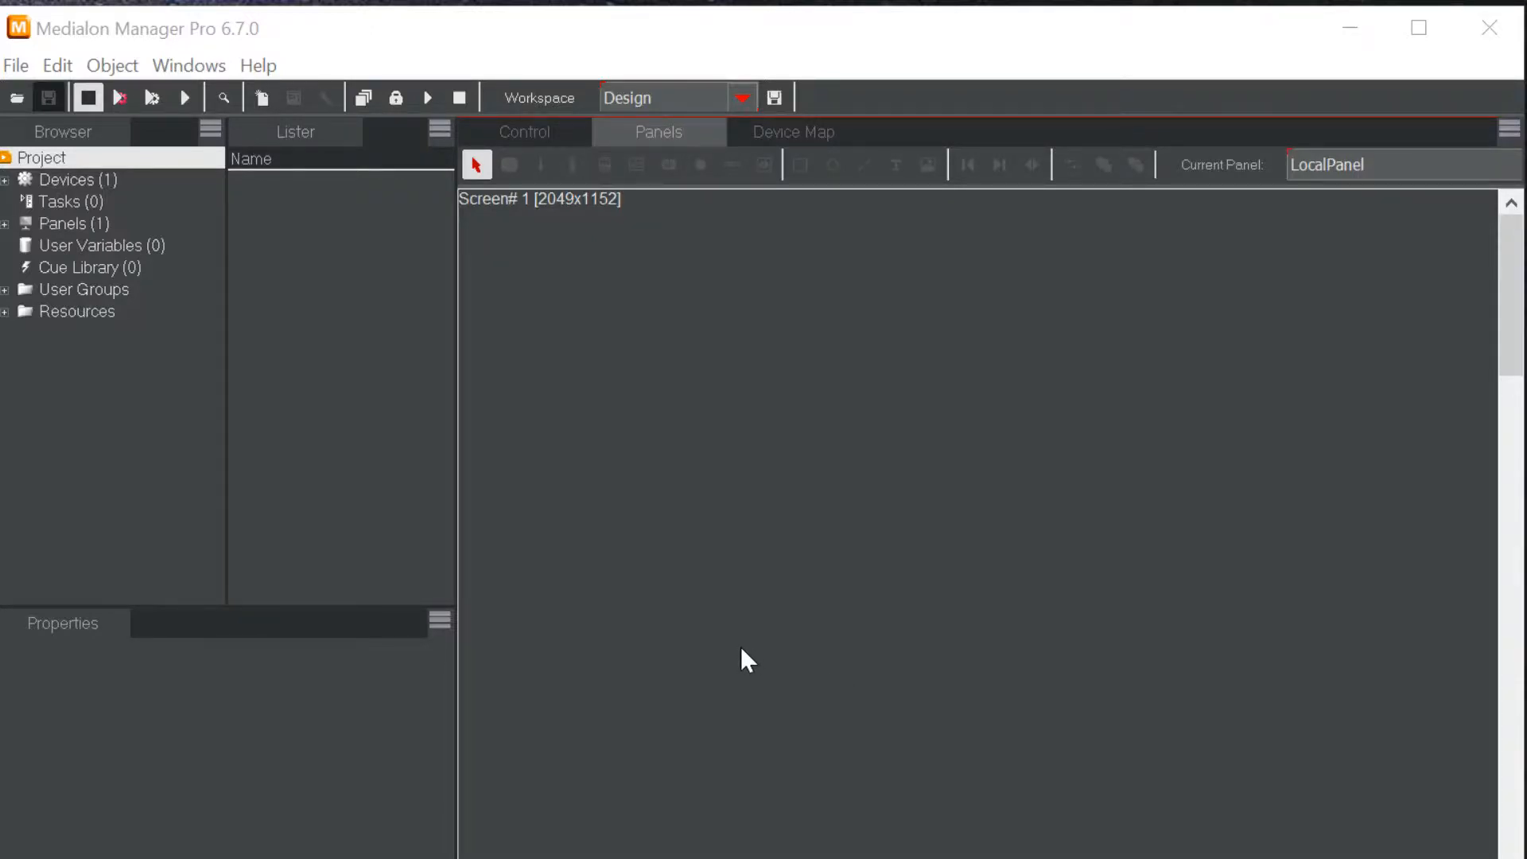
- Create a new user screen and draw a vertical slider about 60 wide and 390 high along its left side
right_click(619, 327)
click(680, 346)
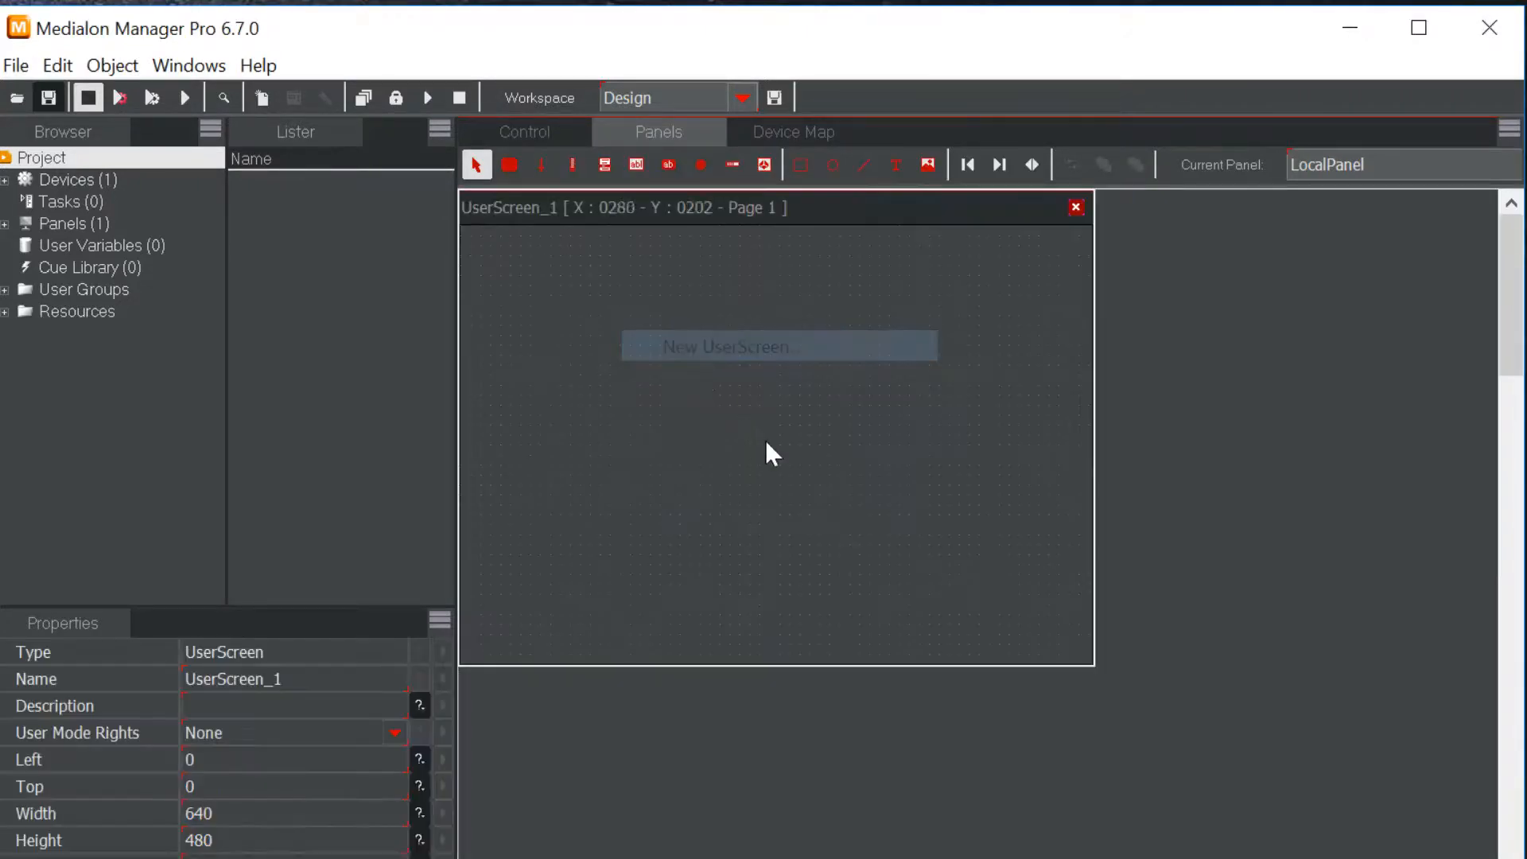
click(541, 164)
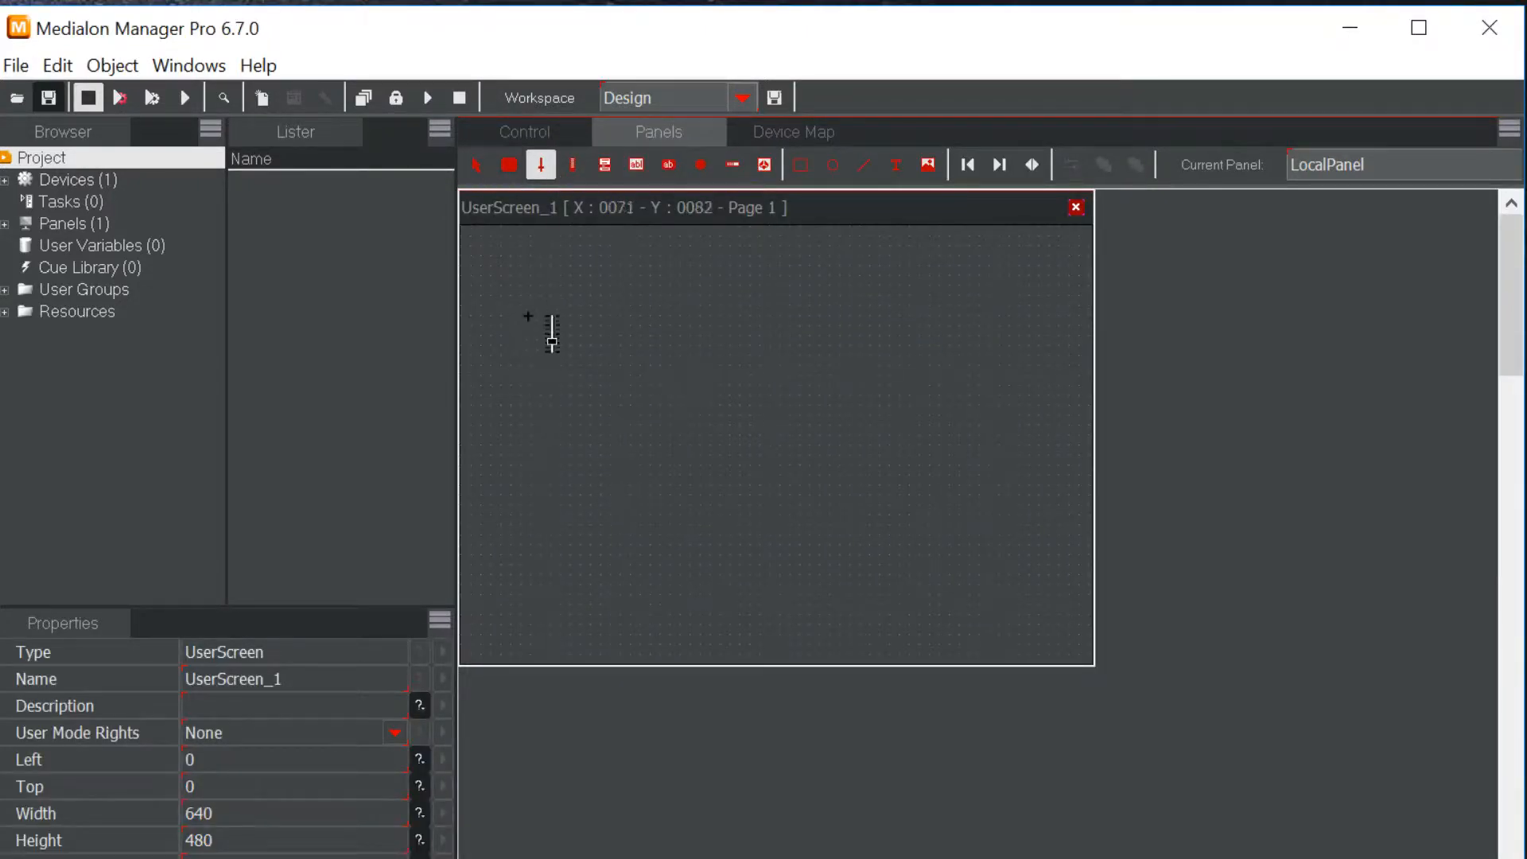
drag(492, 256, 556, 652)
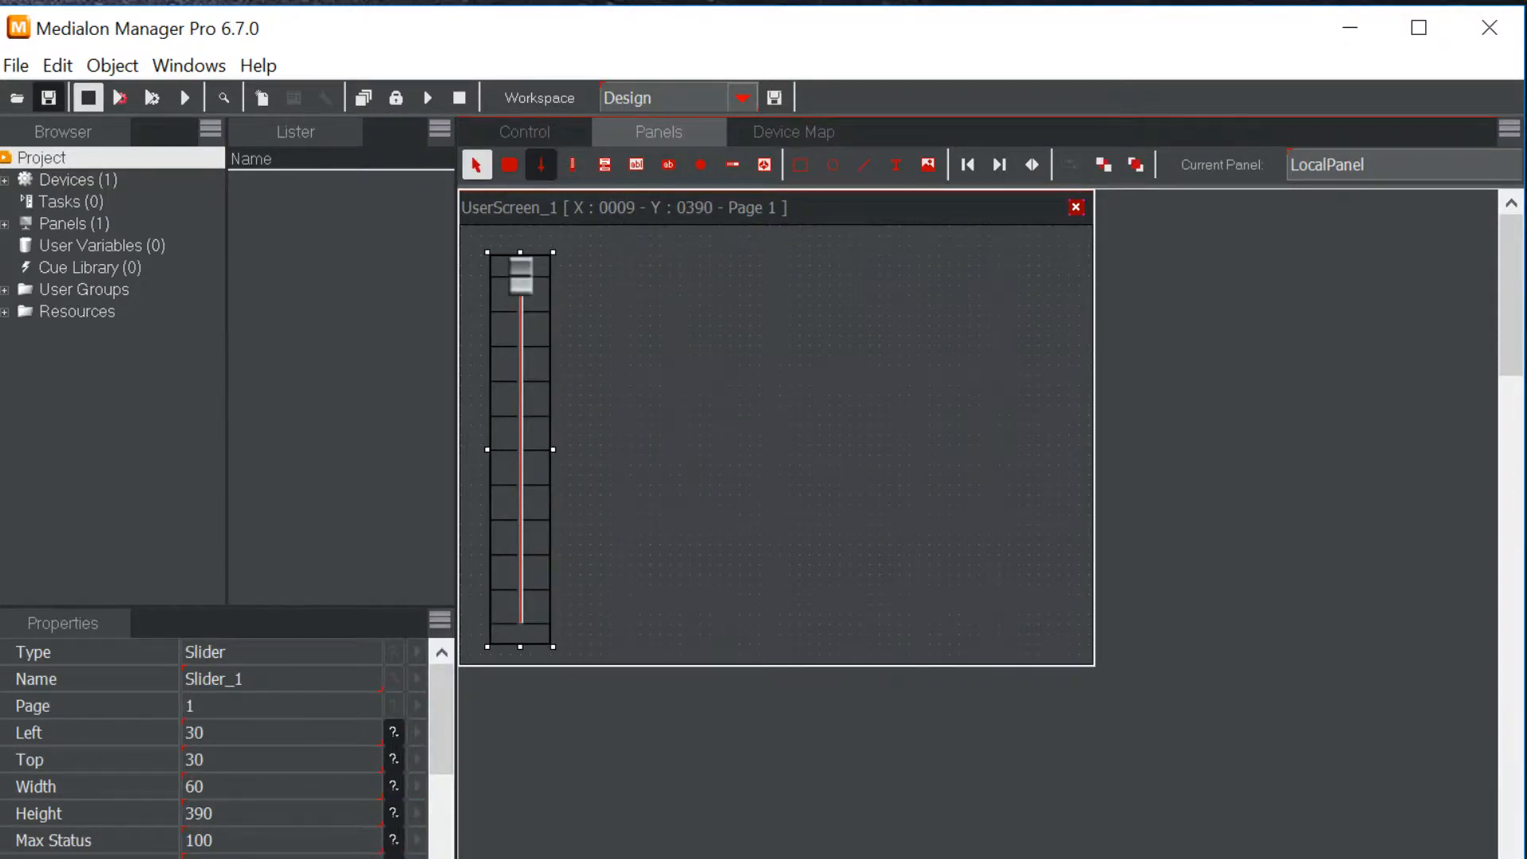
- Set the slider's Max Status to 99
click(223, 841)
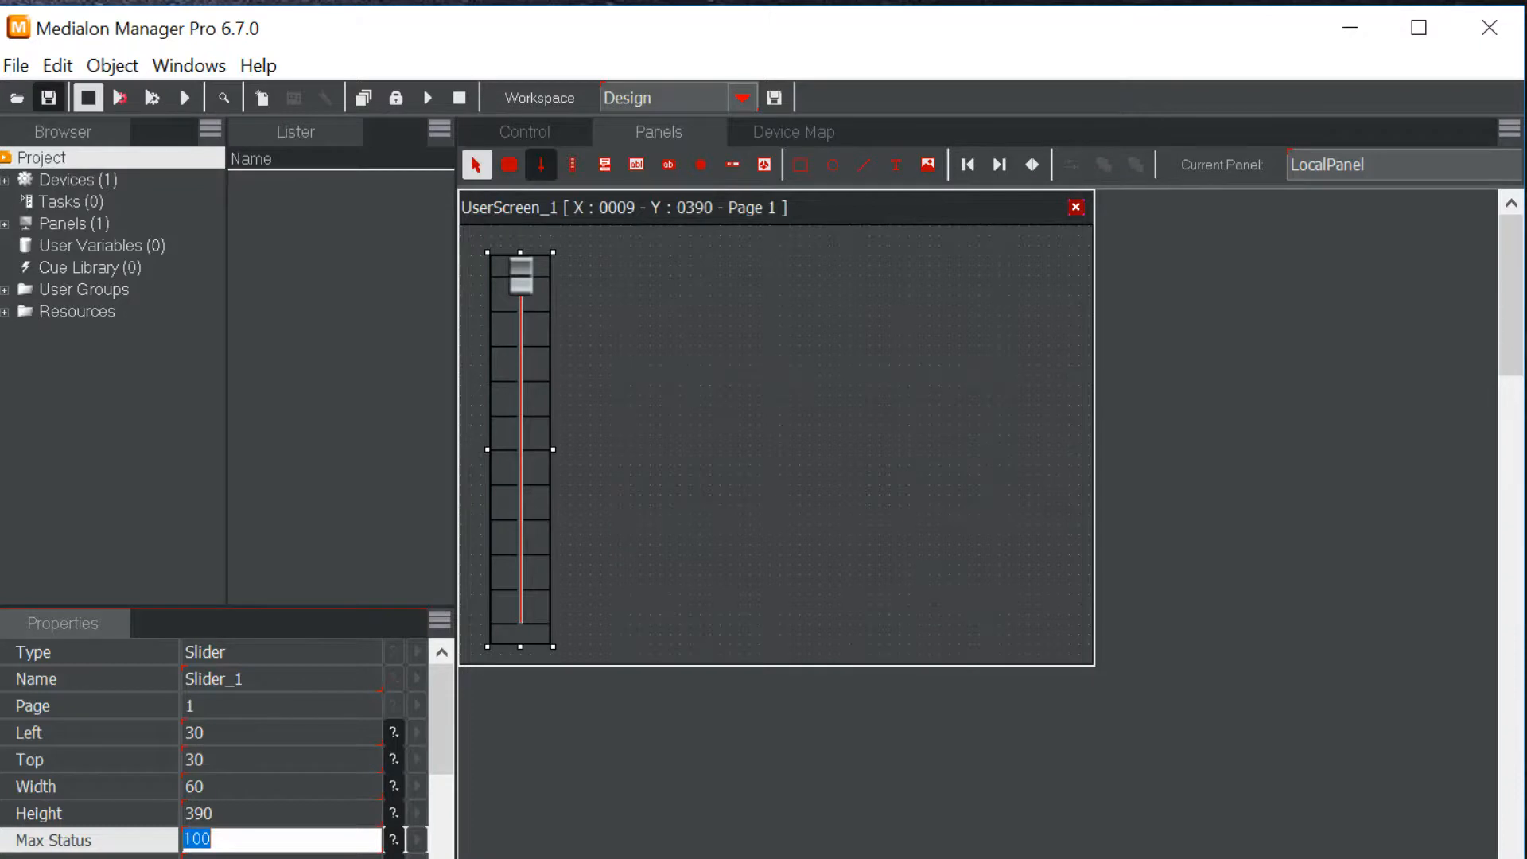
text(99)
key(Return)
click(734, 427)
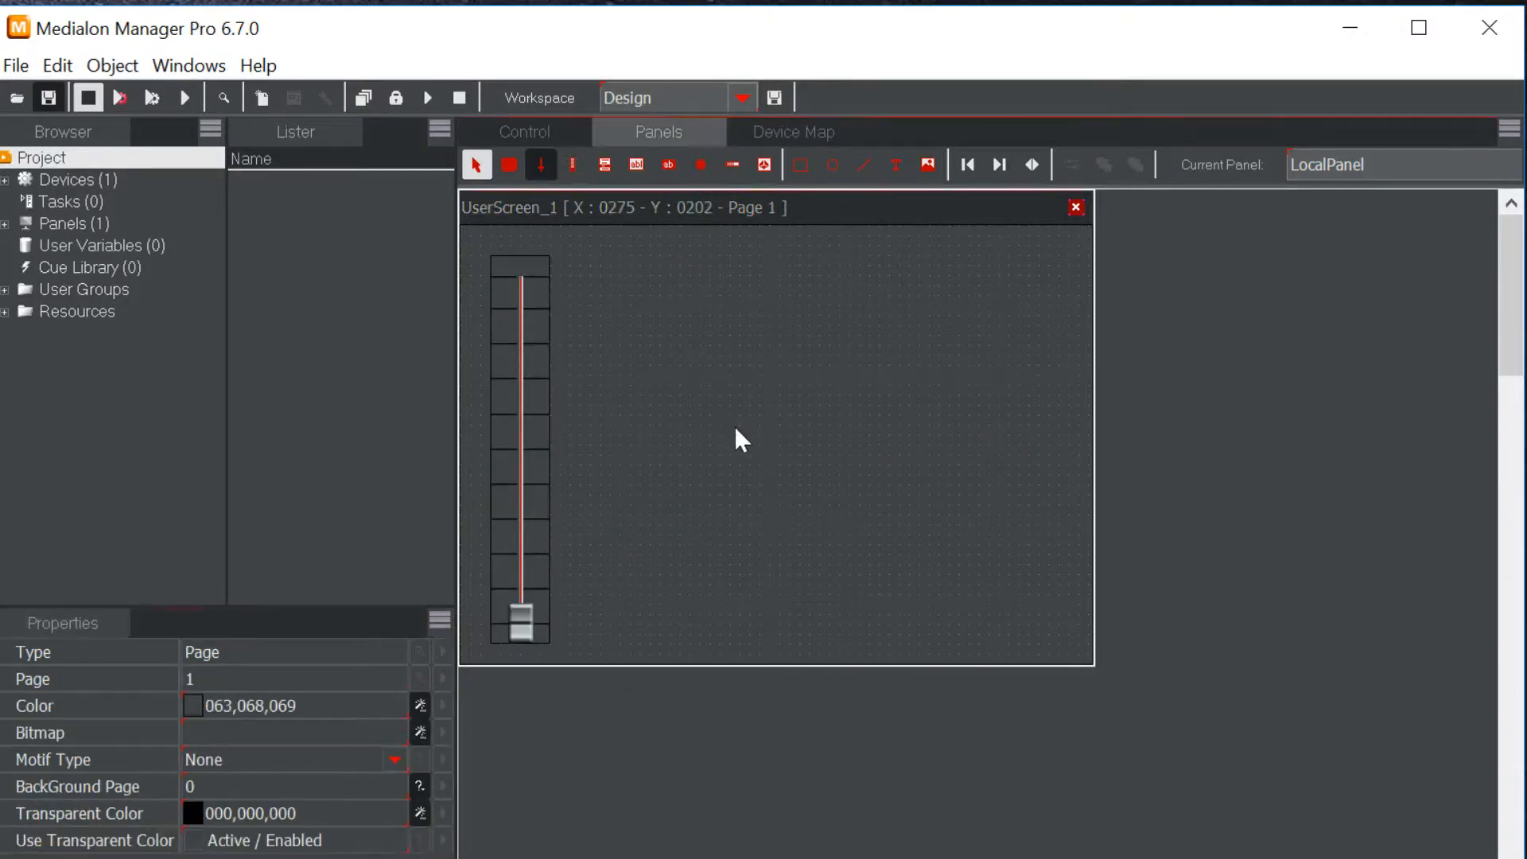
- Draw a text display about 220 wide and 60 high beside the slider and shift it slightly to the right
click(668, 165)
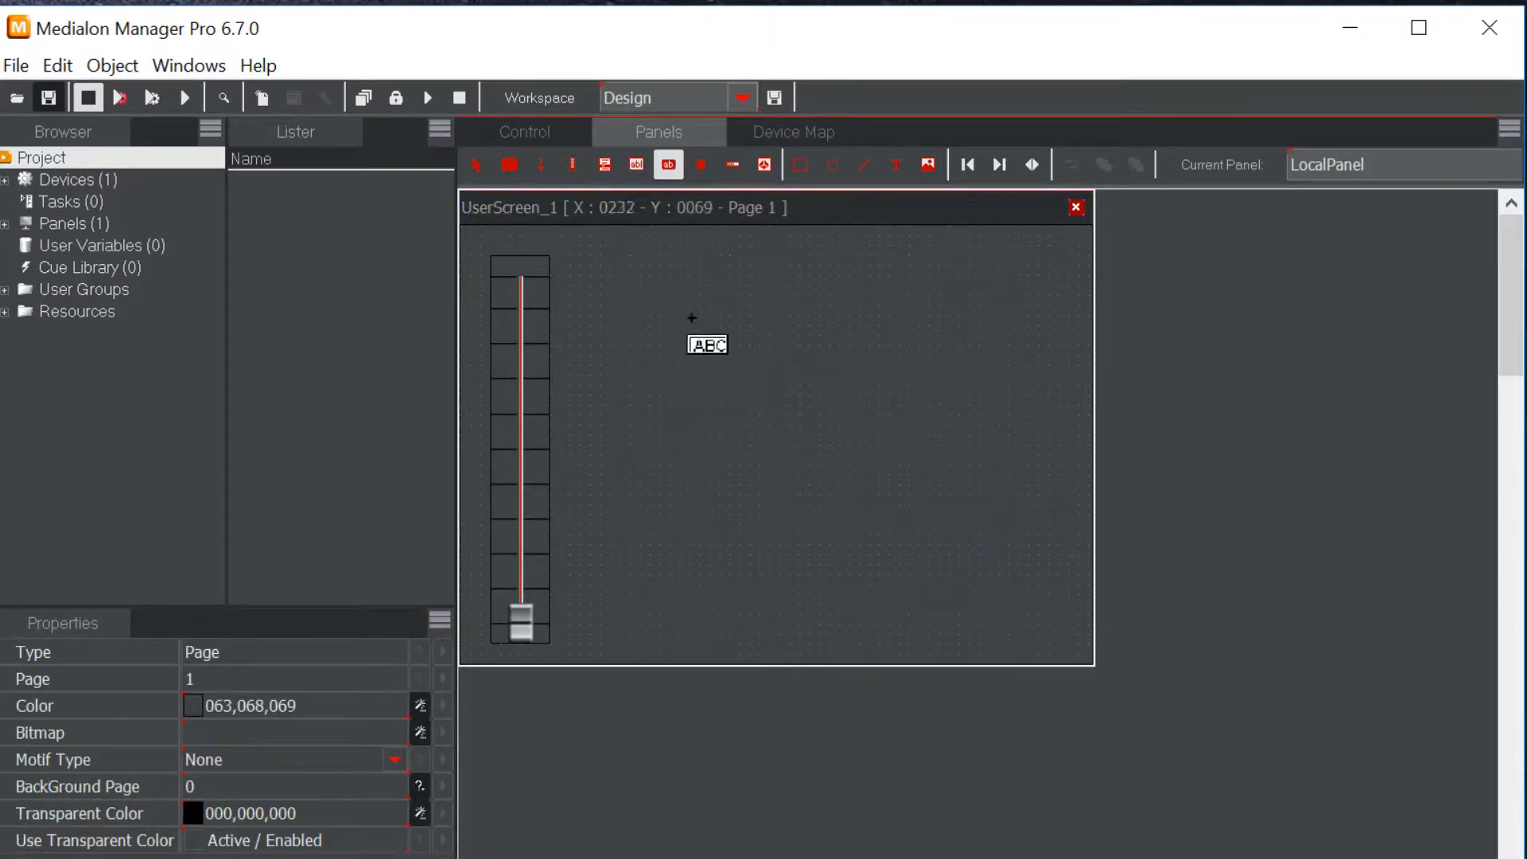
drag(619, 325, 841, 387)
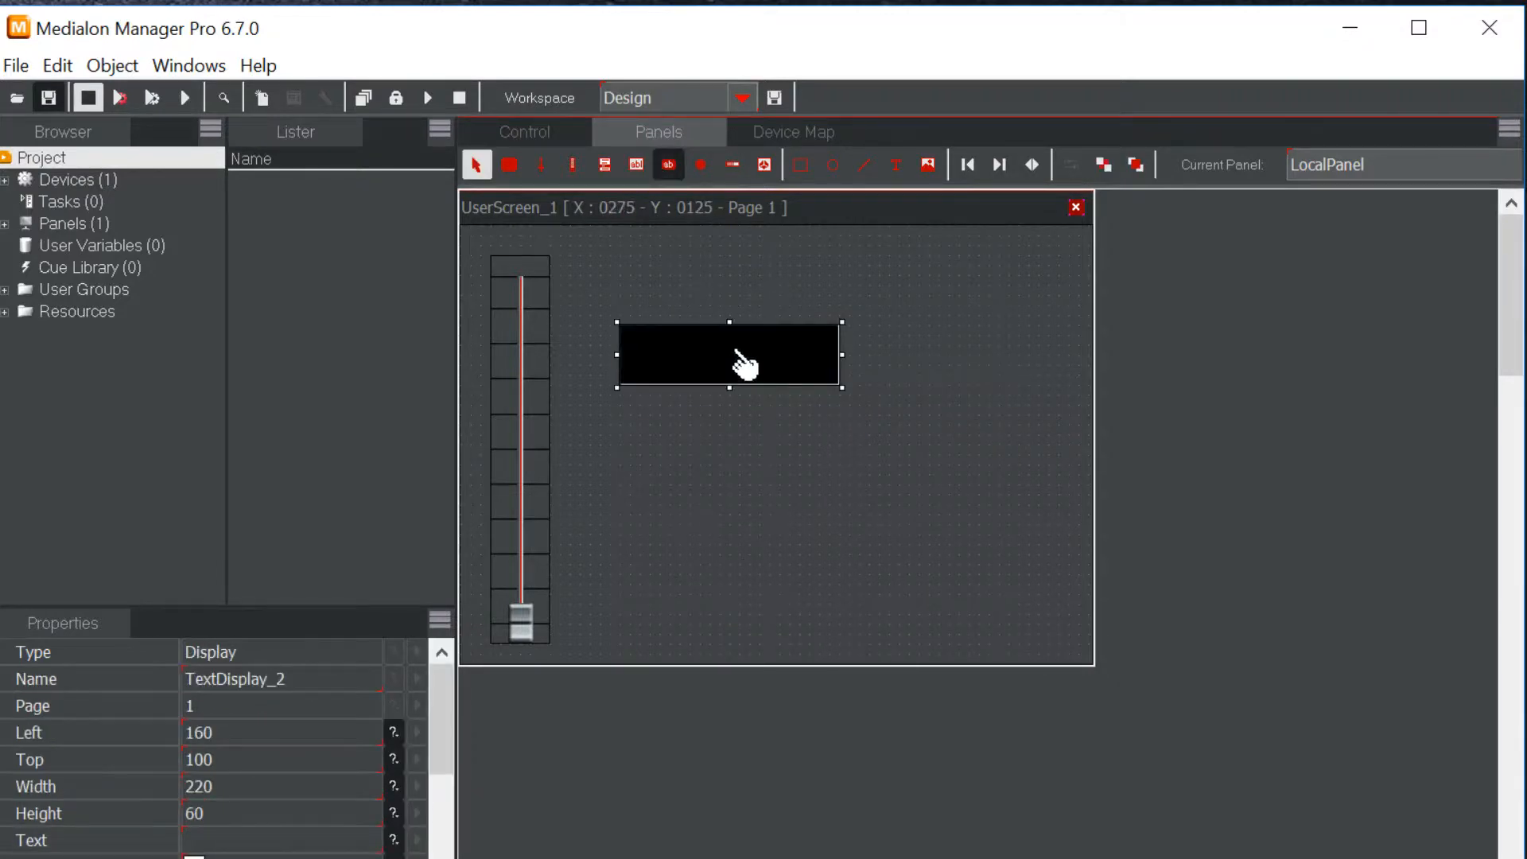
drag(743, 365, 783, 365)
- Link the slider's Status variable to the text display so a task fills the display with it
click(518, 499)
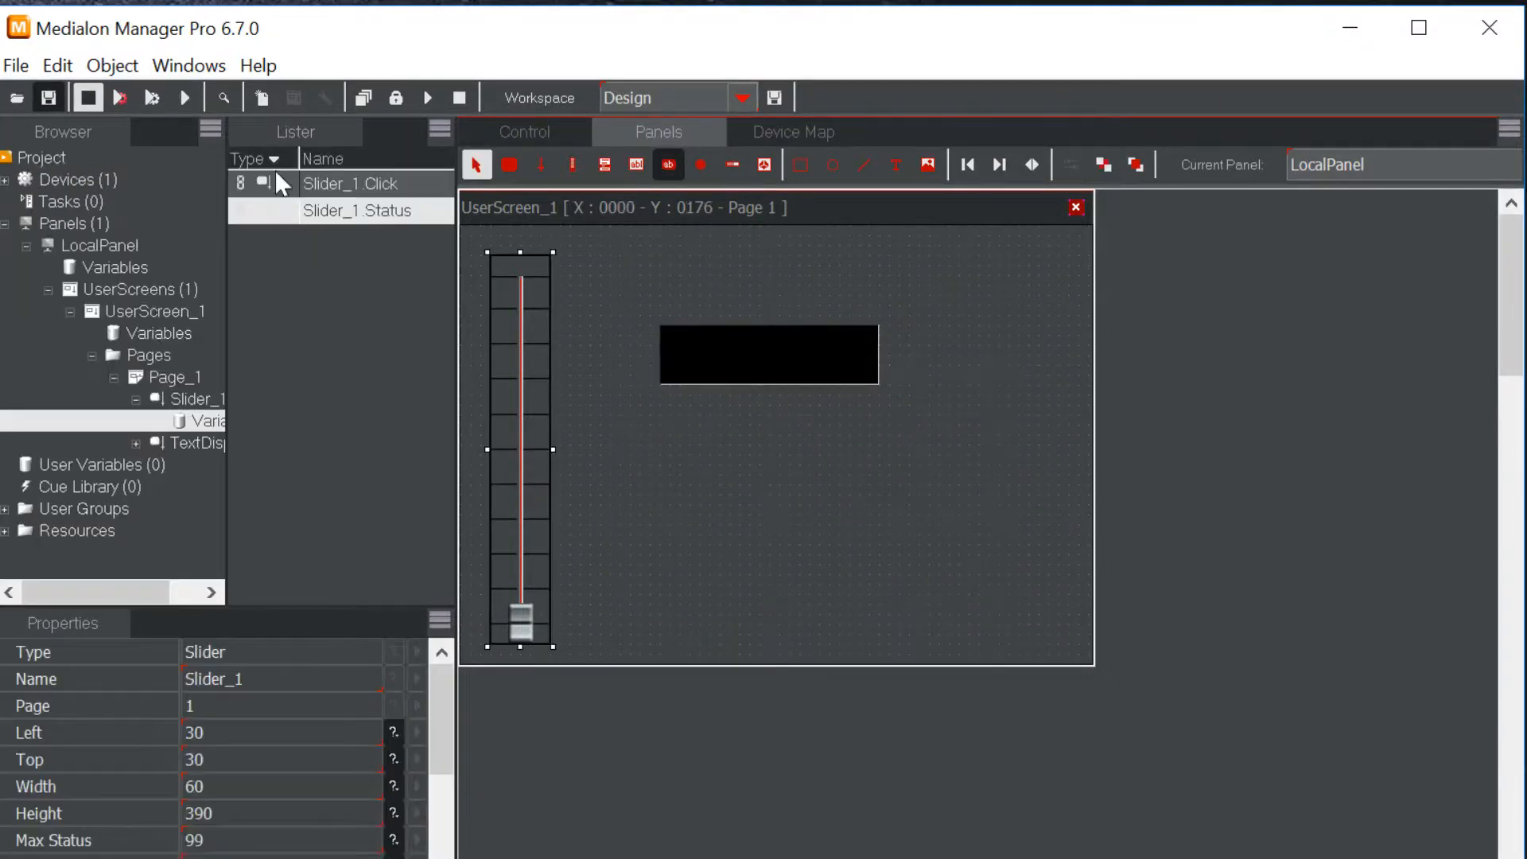
click(362, 213)
drag(763, 374, 763, 377)
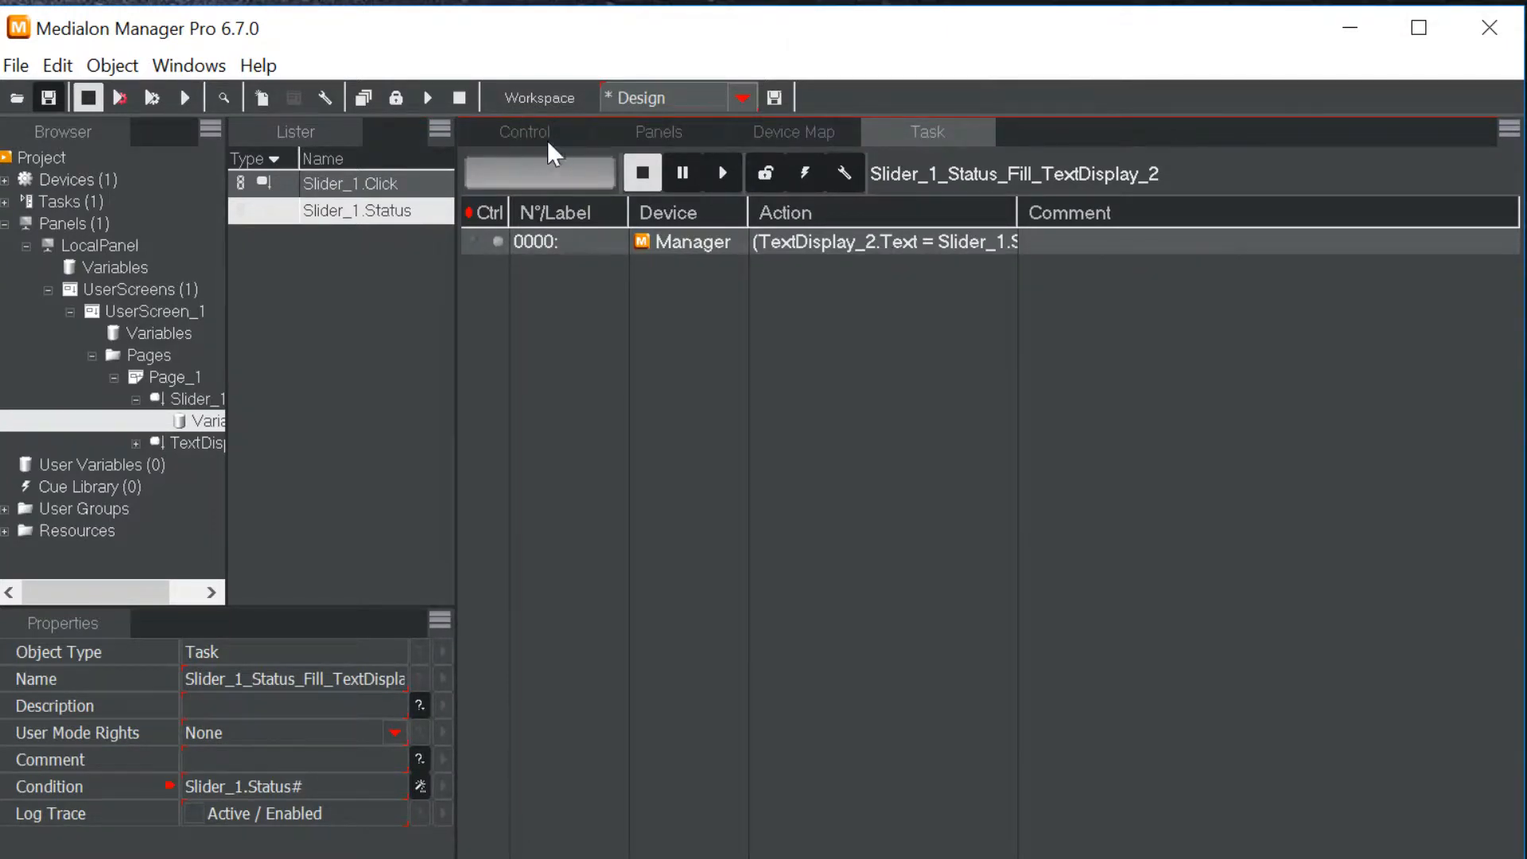
- Run the project and raise the slider on the user screen slightly to test the text display
click(663, 126)
click(115, 98)
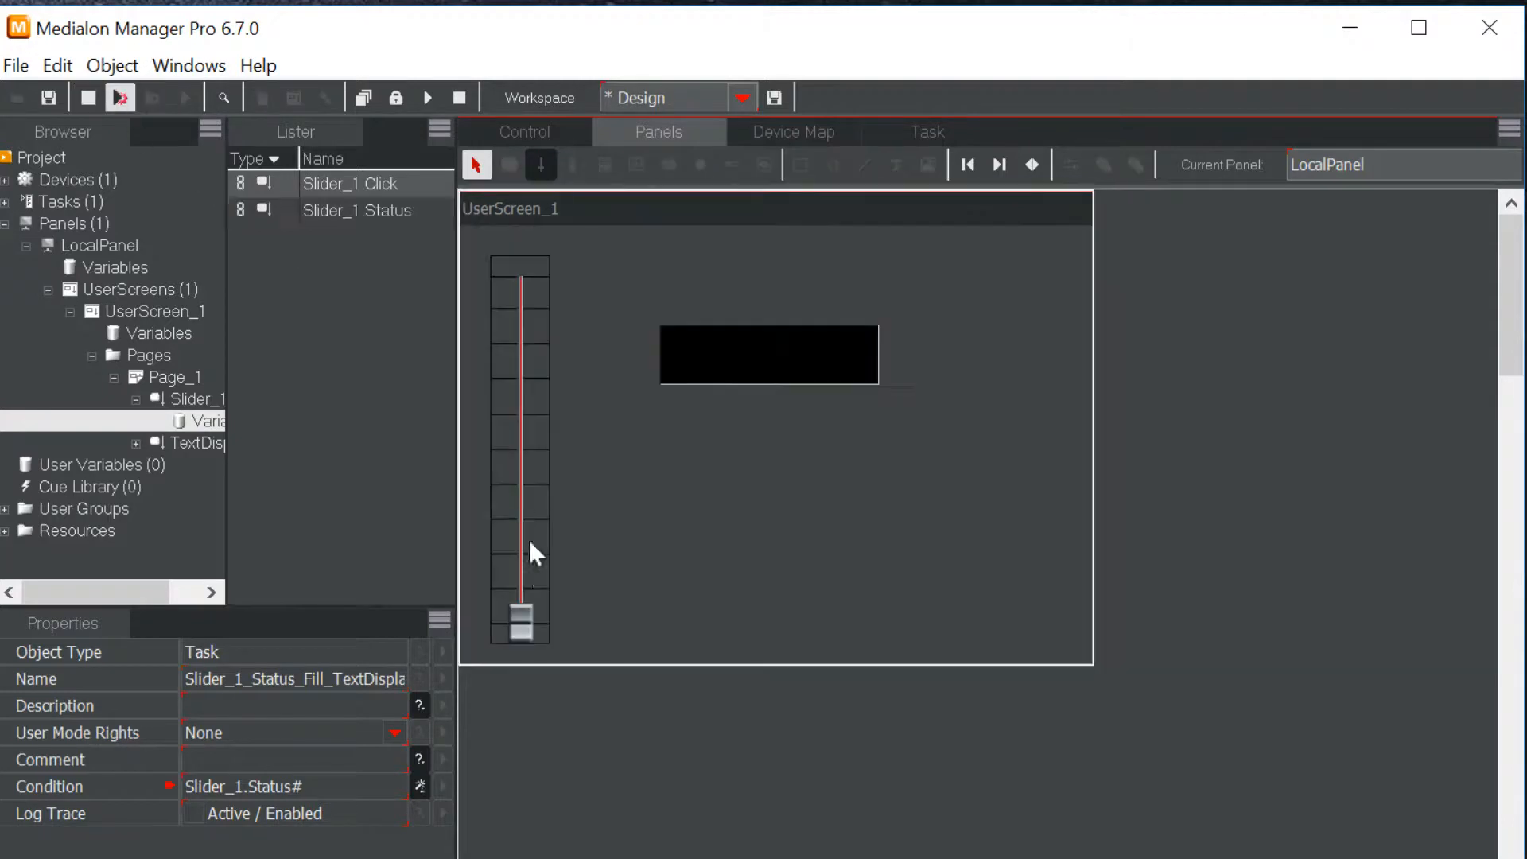
mouse_move(517, 619)
mouse_down()
mouse_move(519, 237)
mouse_move(556, 464)
mouse_move(536, 605)
mouse_up()
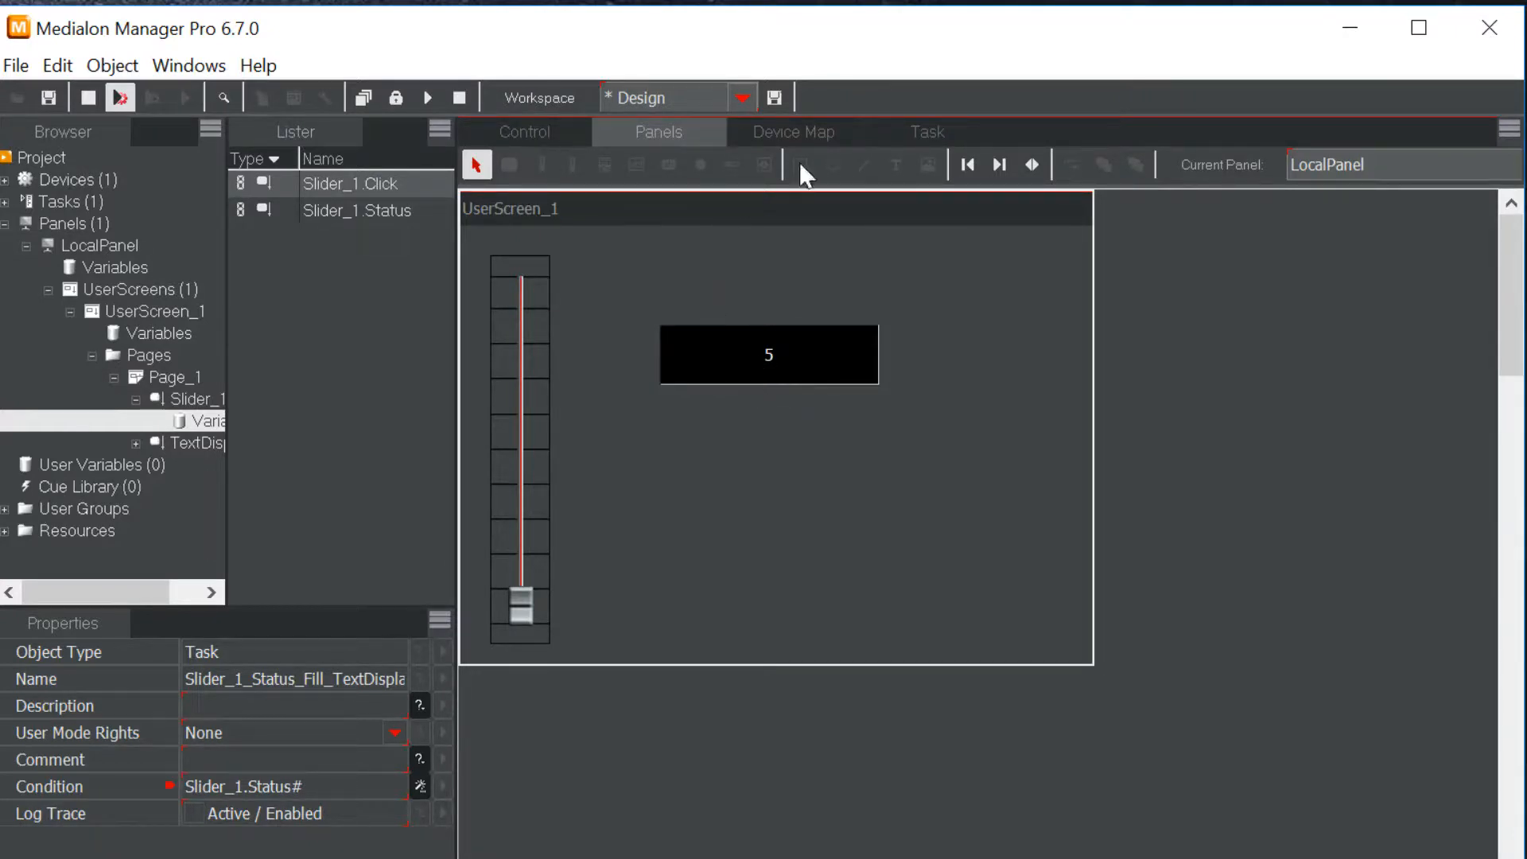
- Open the expression of the task's Manager cue and insert "" + before Slider_1.Status
click(909, 129)
double_click(775, 240)
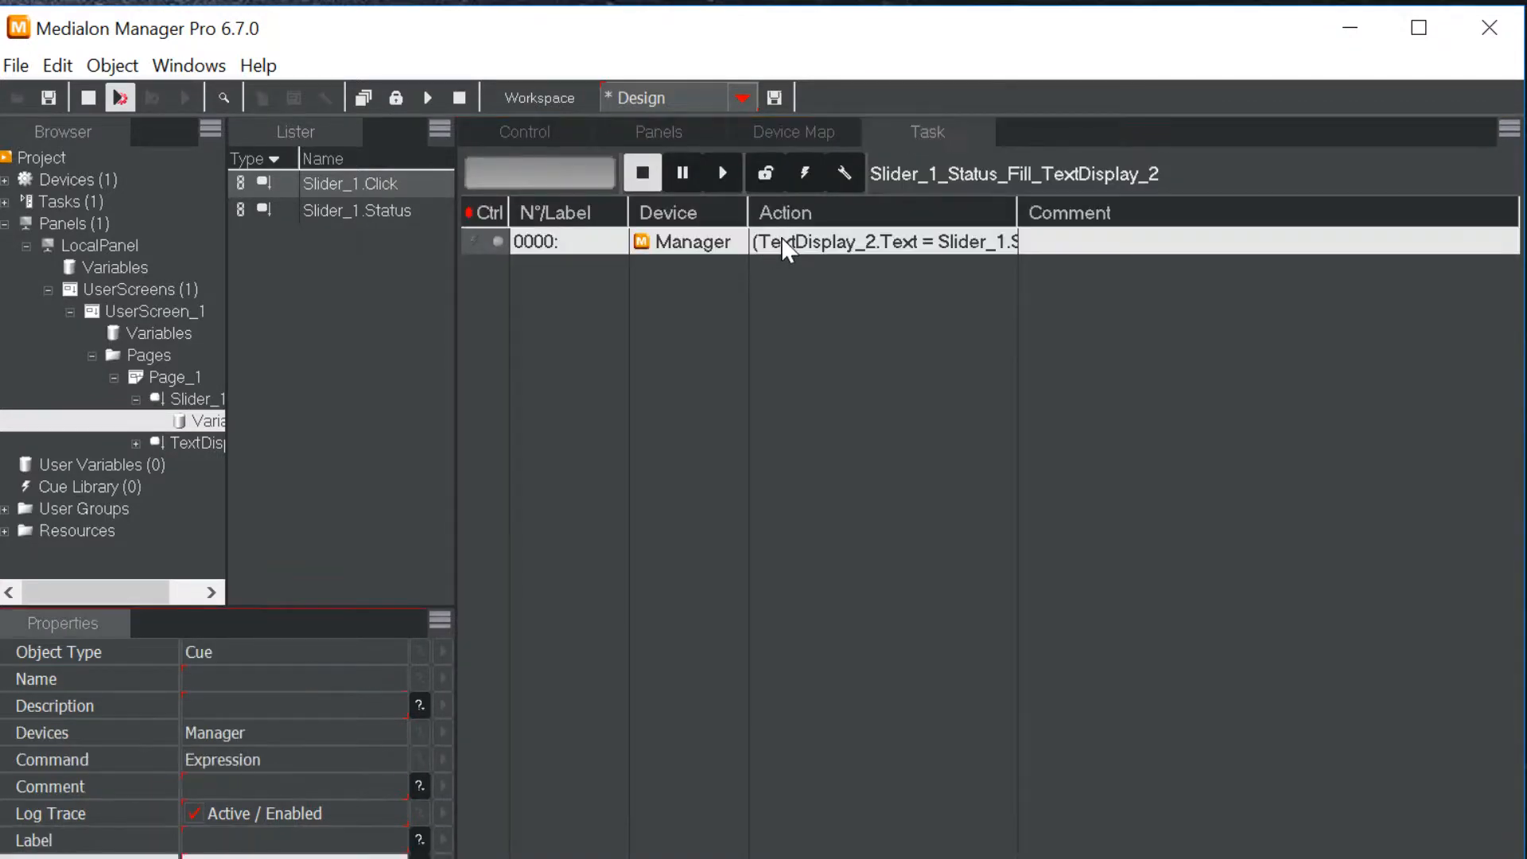
drag(857, 284, 618, 331)
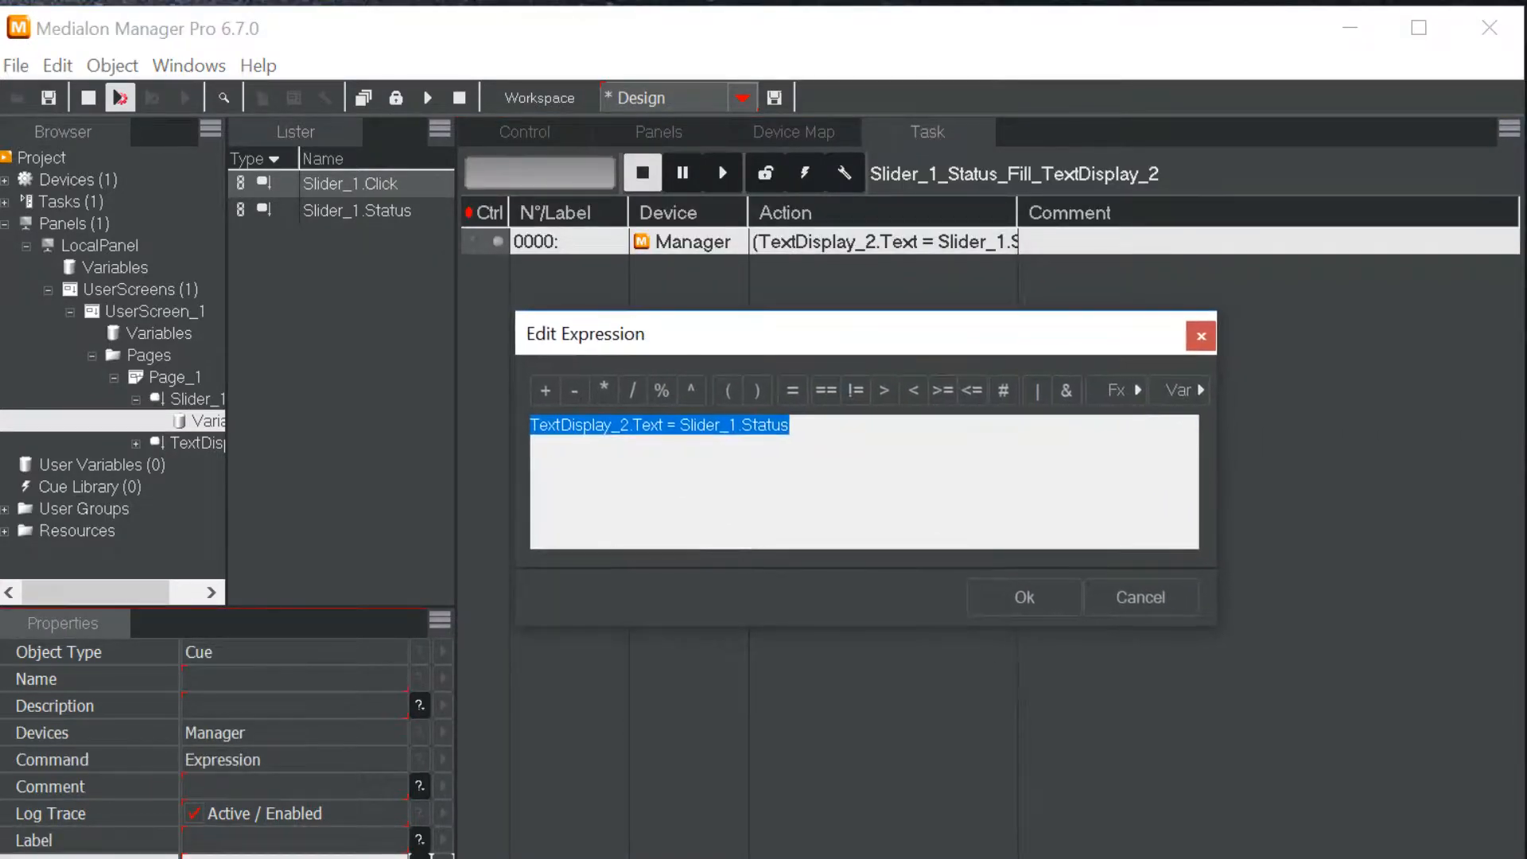
key(End)
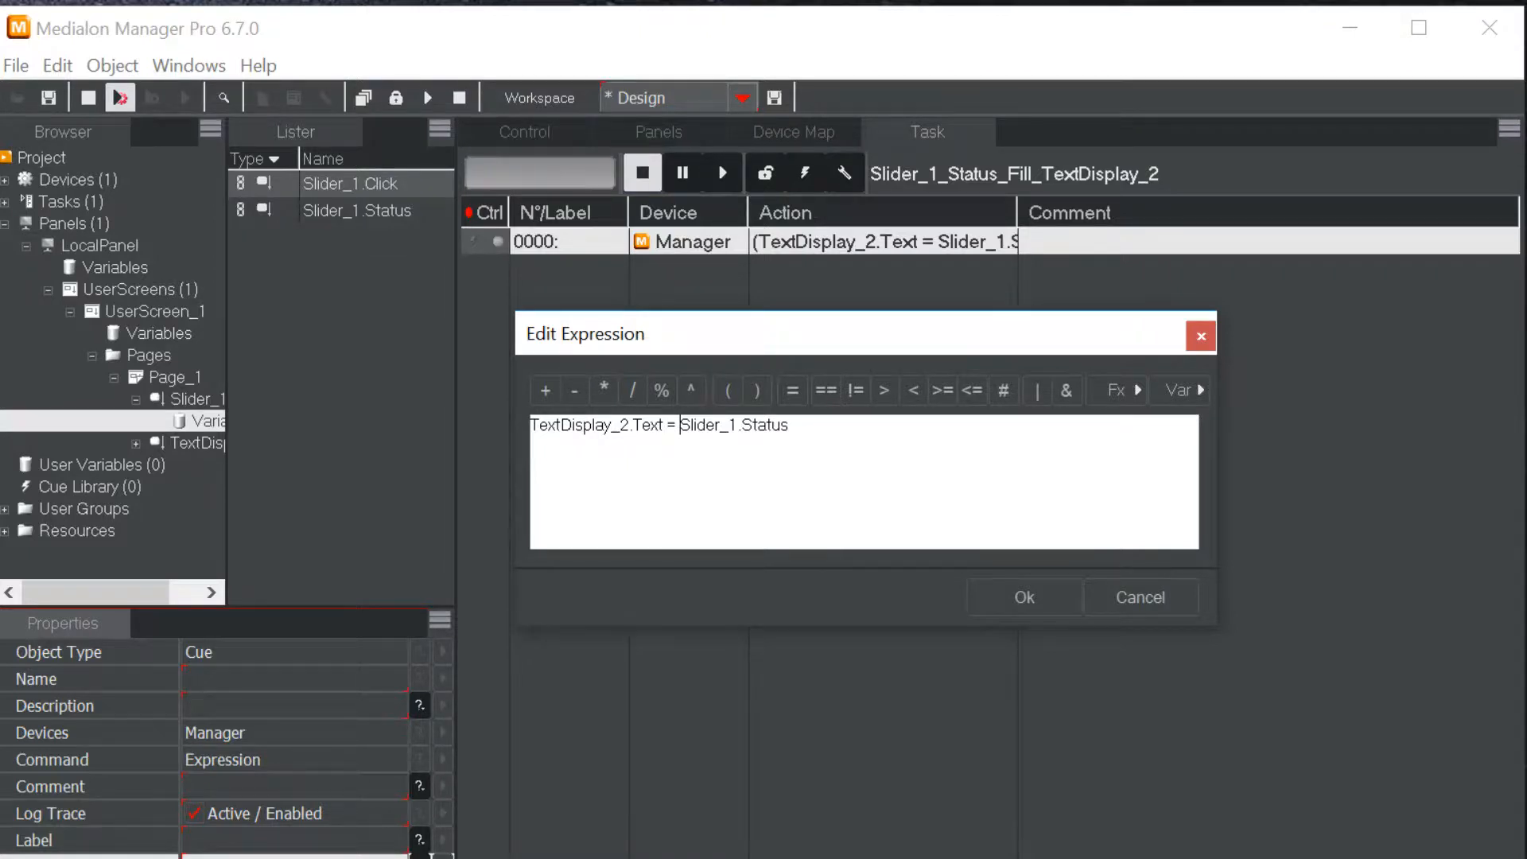
text("" +)
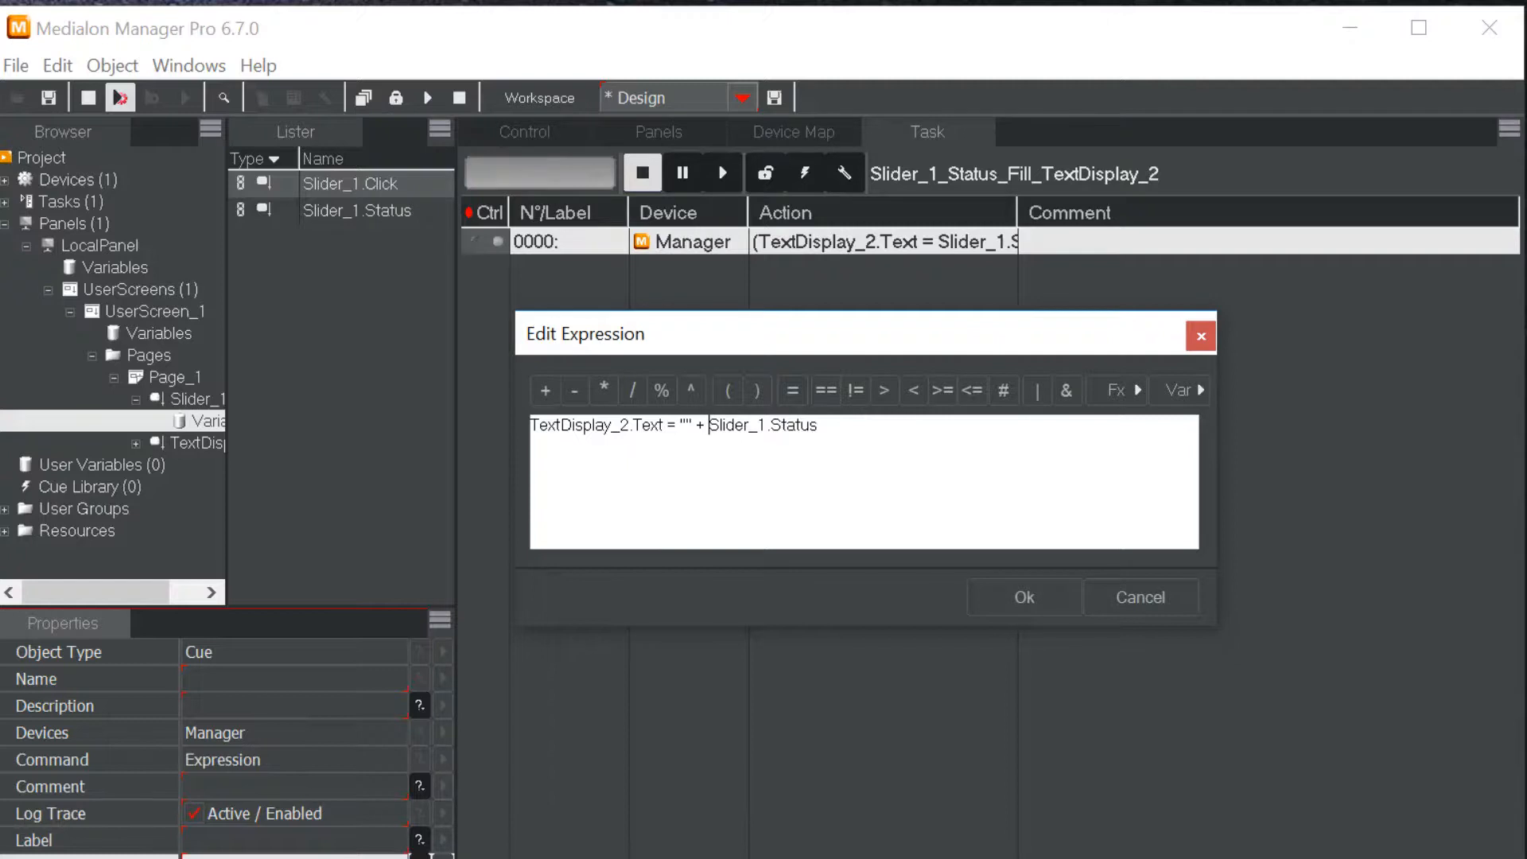
- Insert the zero-padding term ("0" * ) + before Slider_1.Status in the expression
text(() )
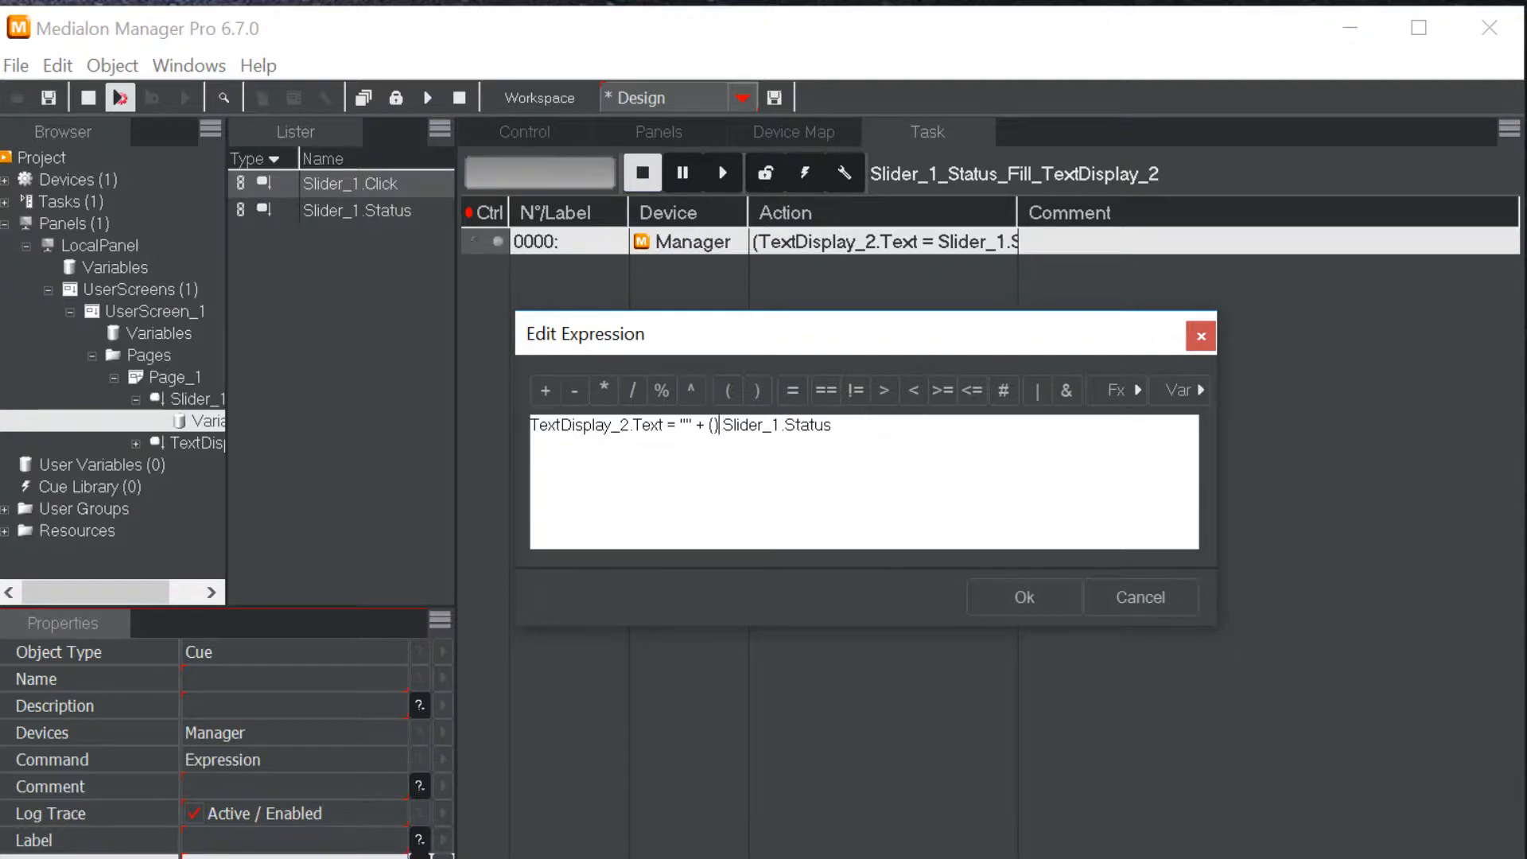
text(+)
key(Left)
key(Left)
key(Left)
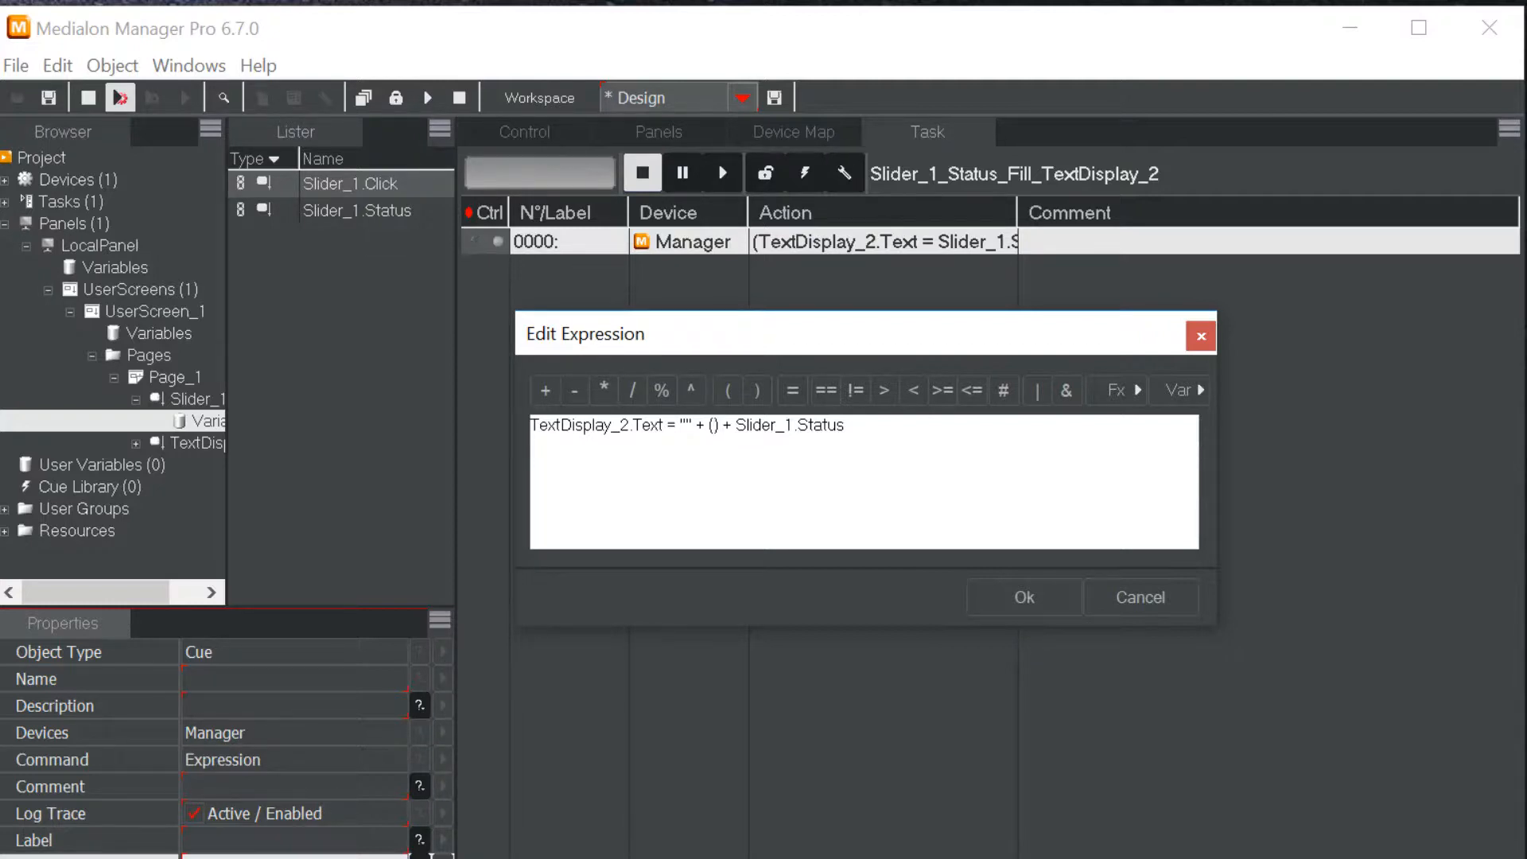
text("0")
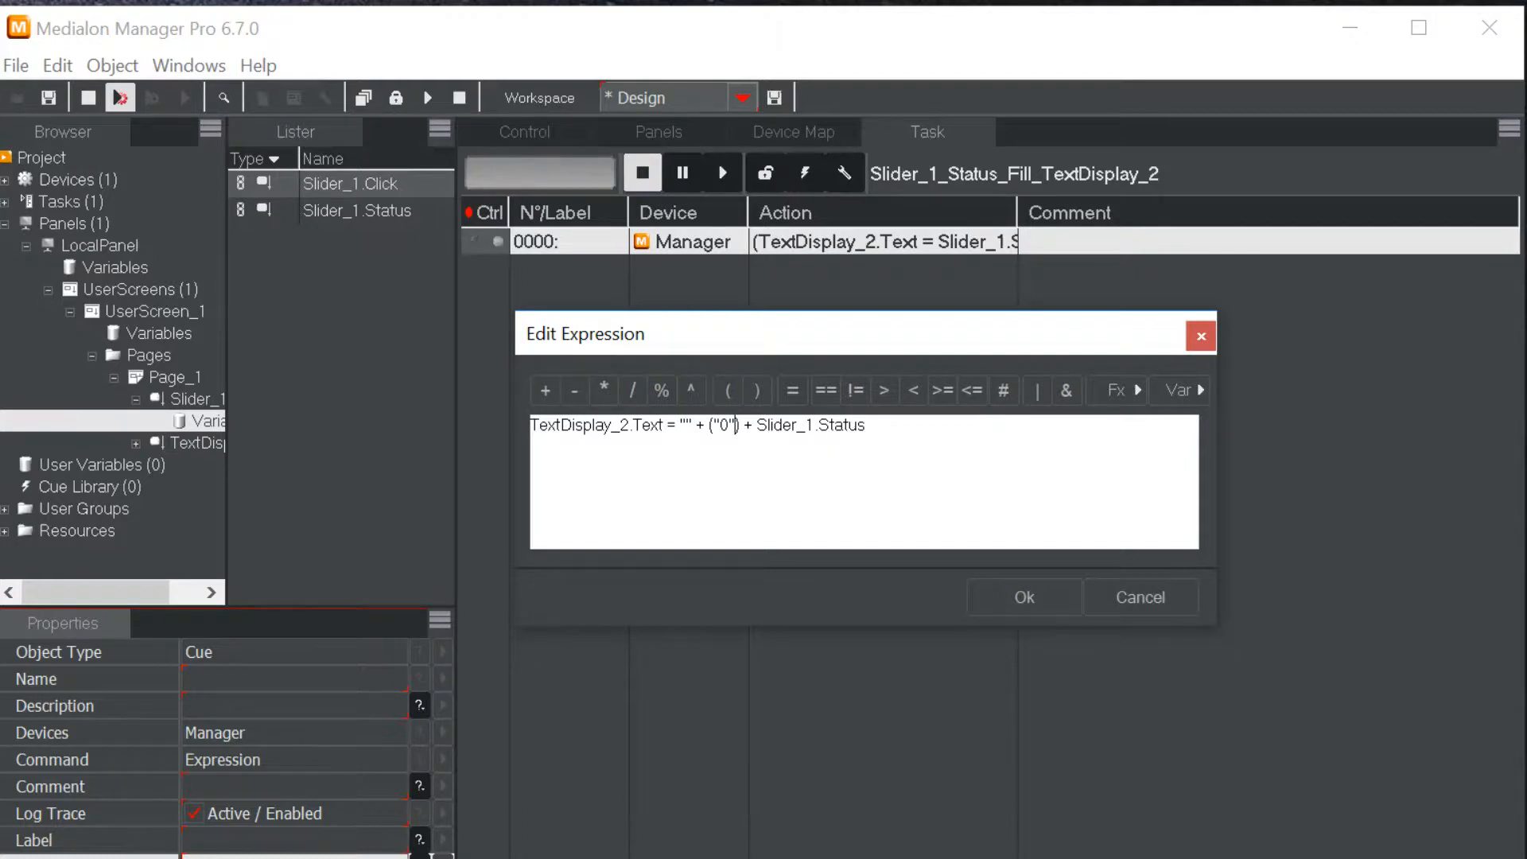
text( *)
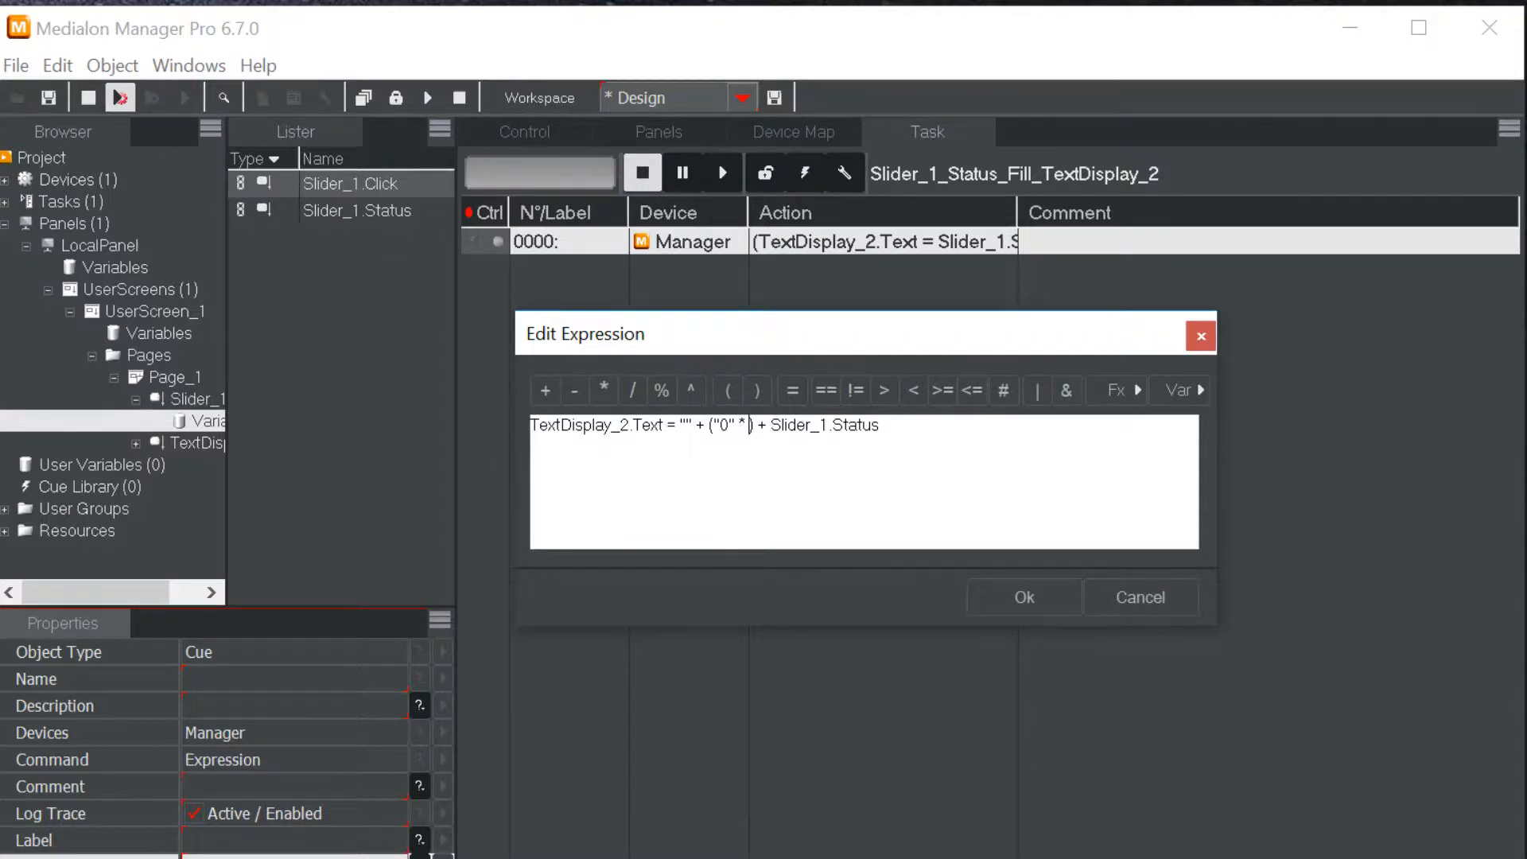
- Enter (2 - Length()) as the multiplier of "0" inside the padding term
text( ()
key(Left)
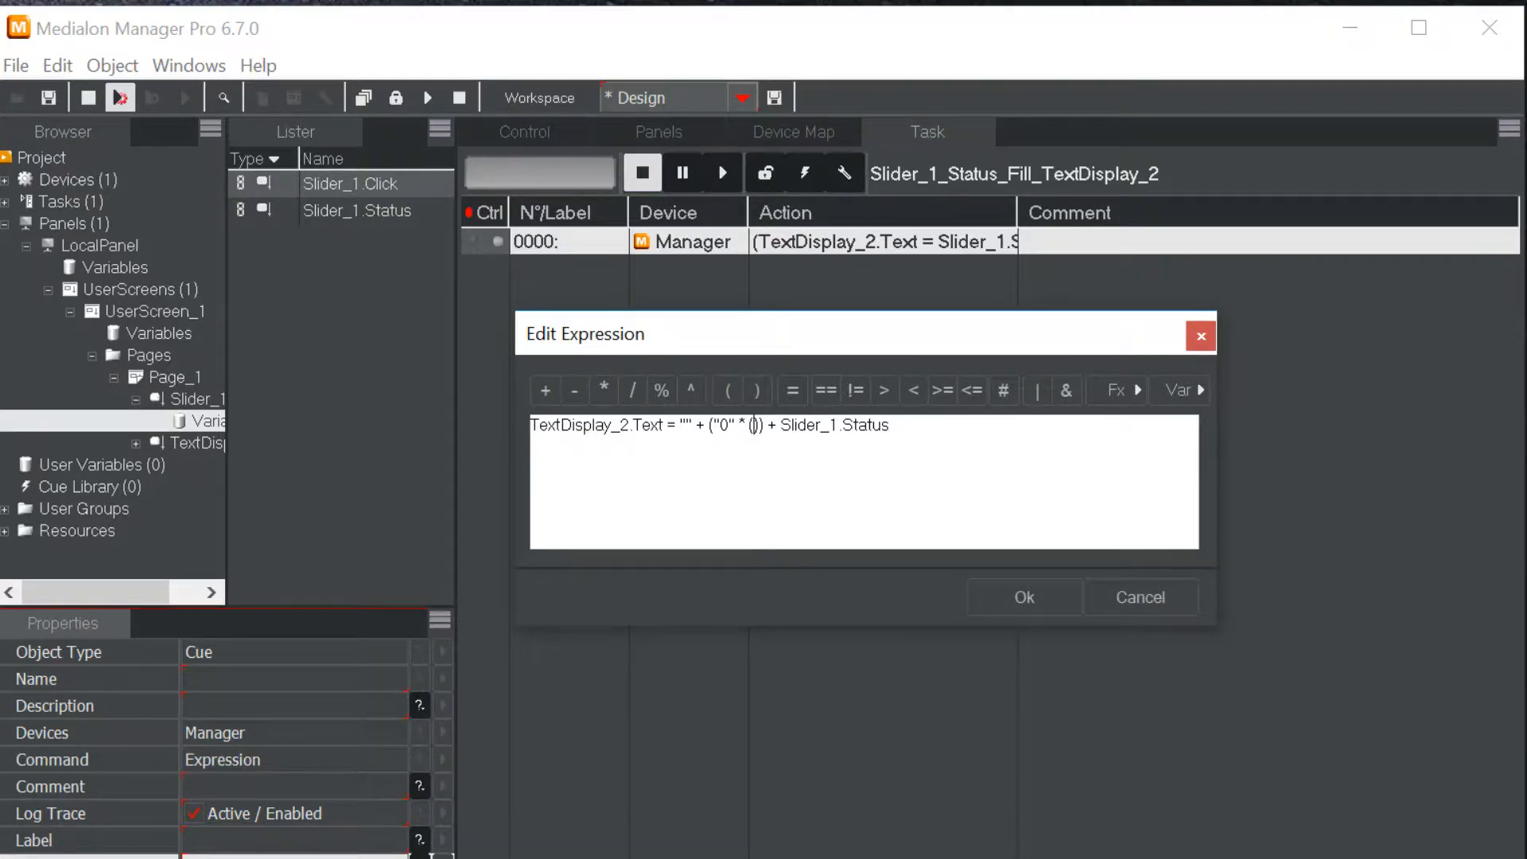
text(2 - )
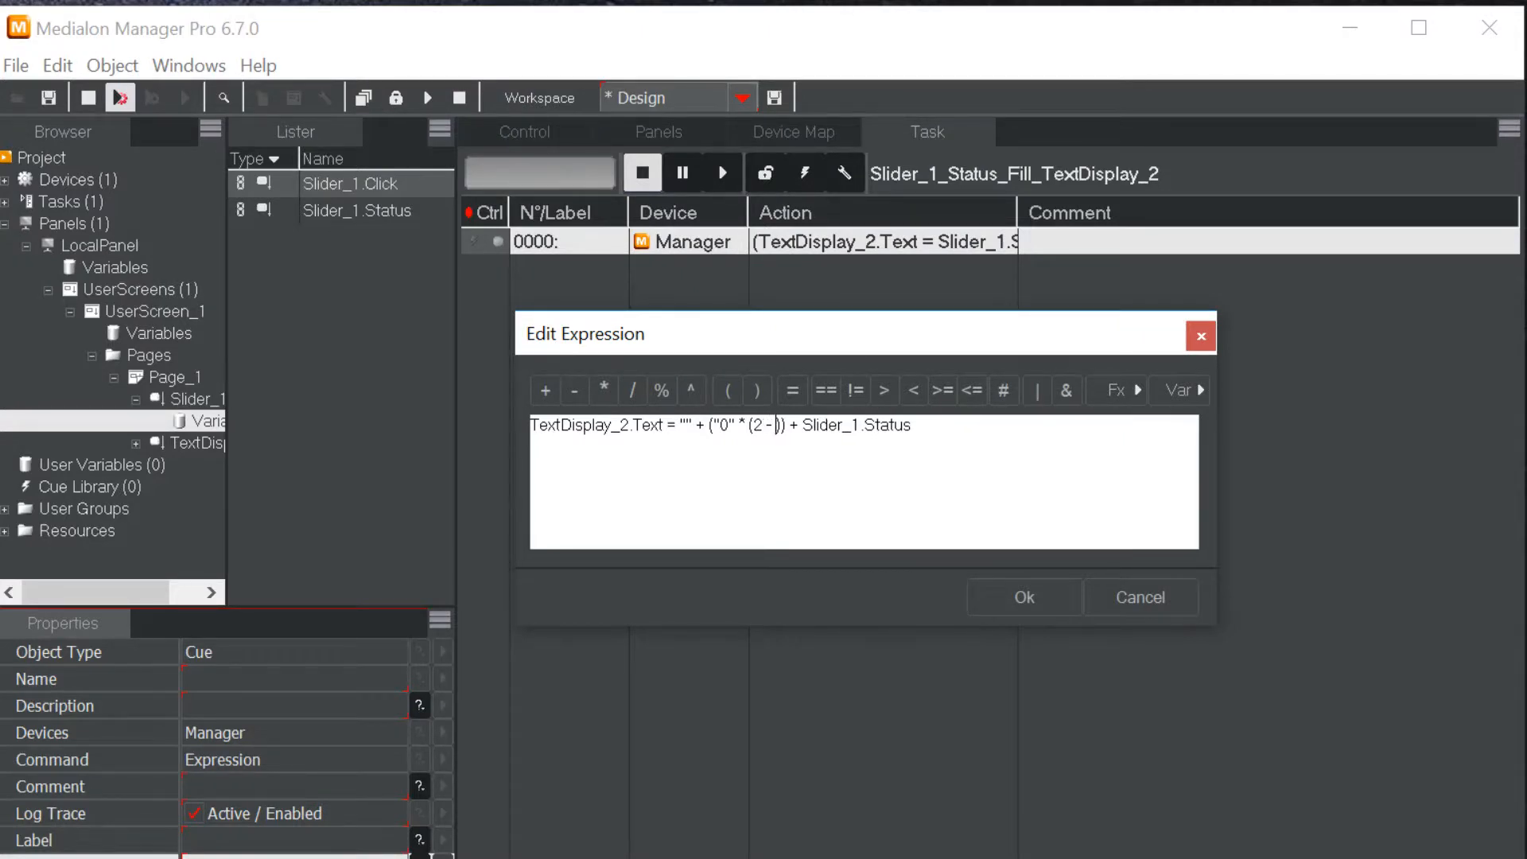
text(Len)
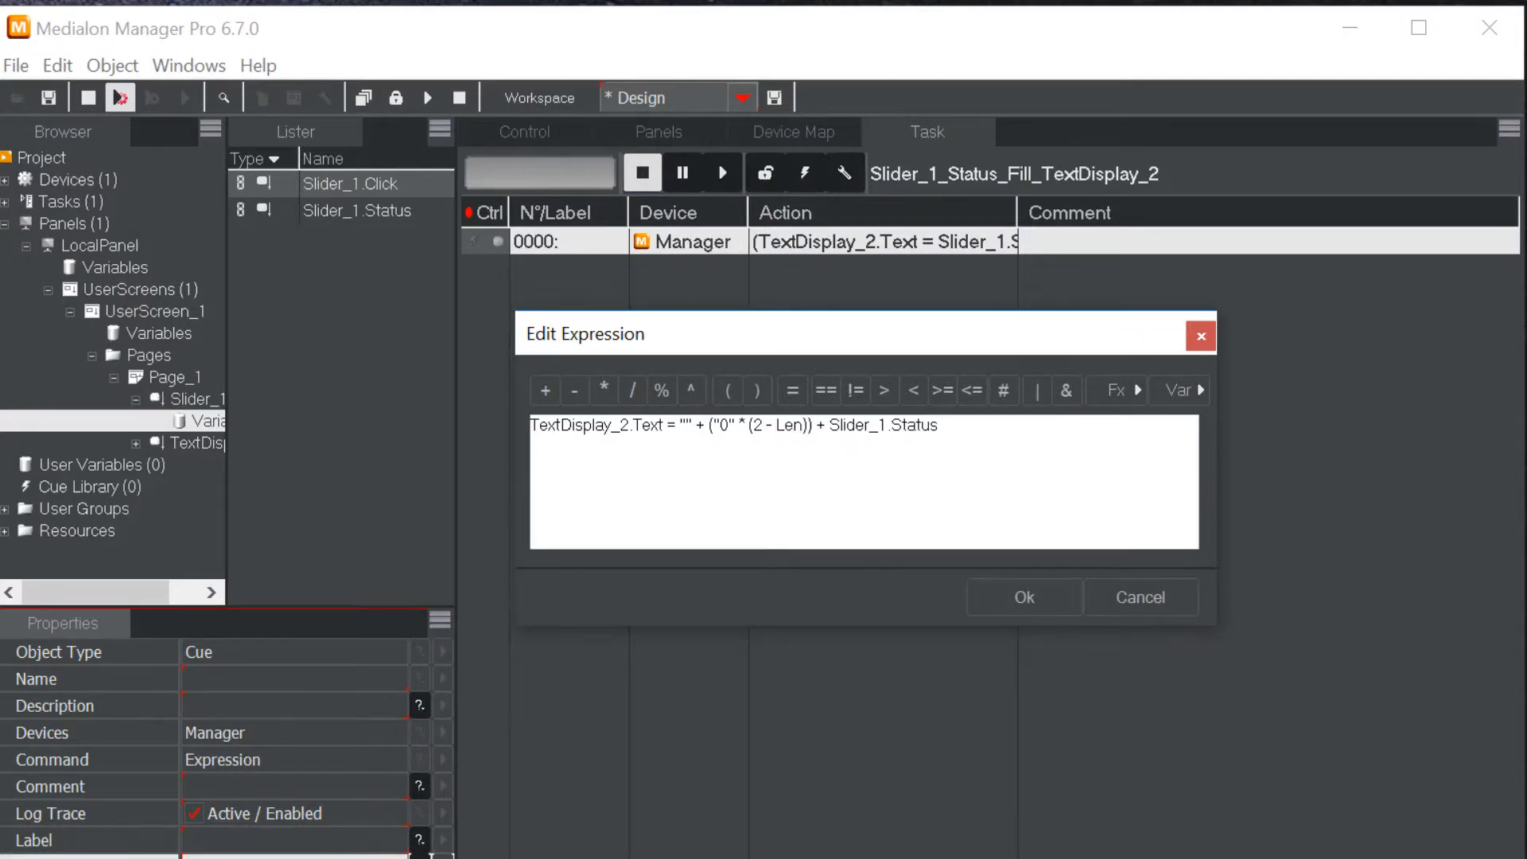
text(gth)
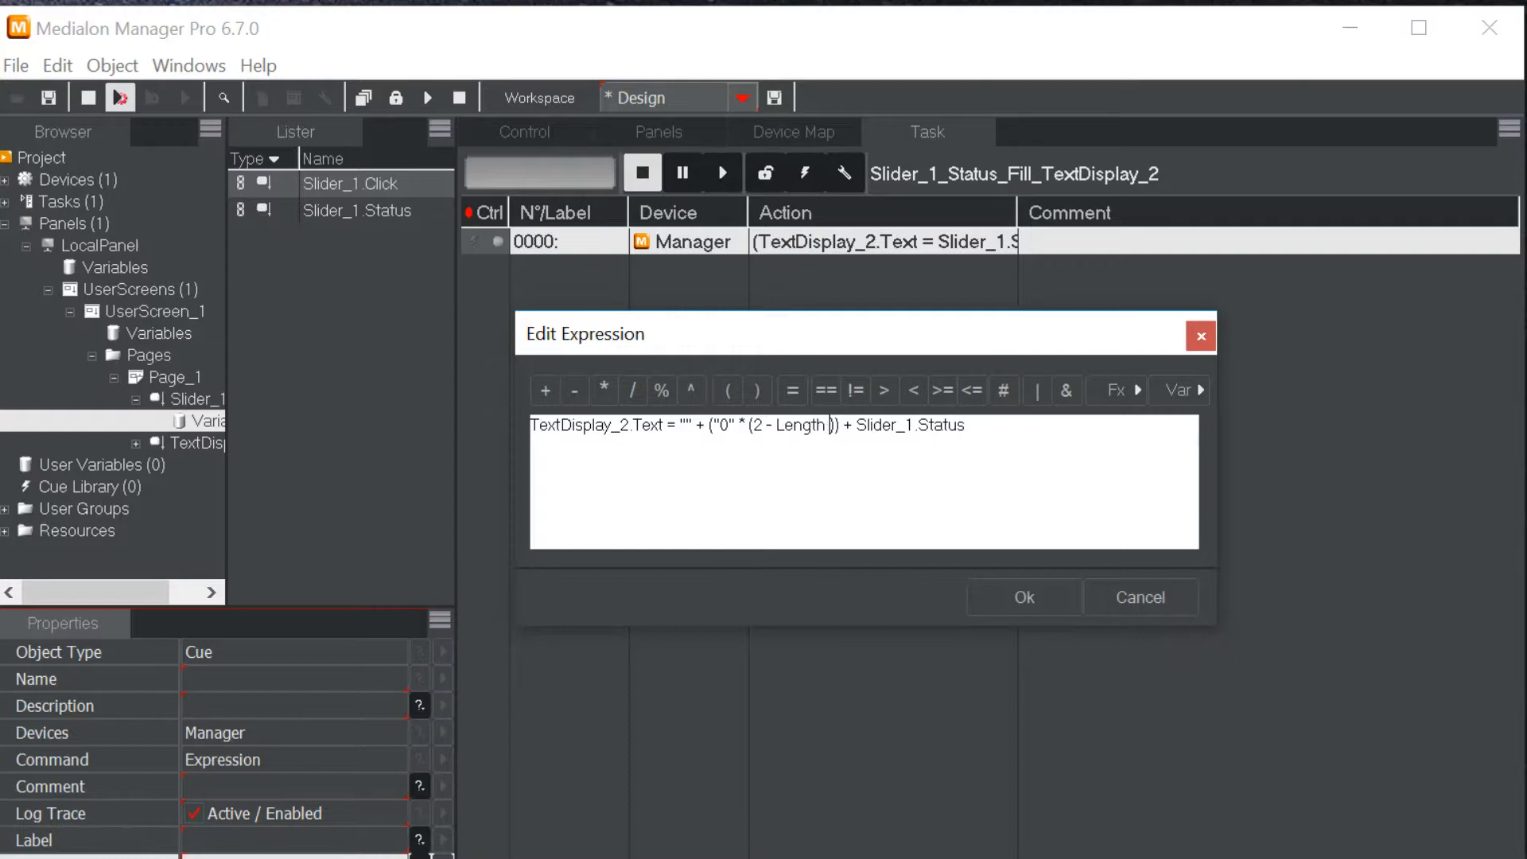
key(BackSpace)
text(())
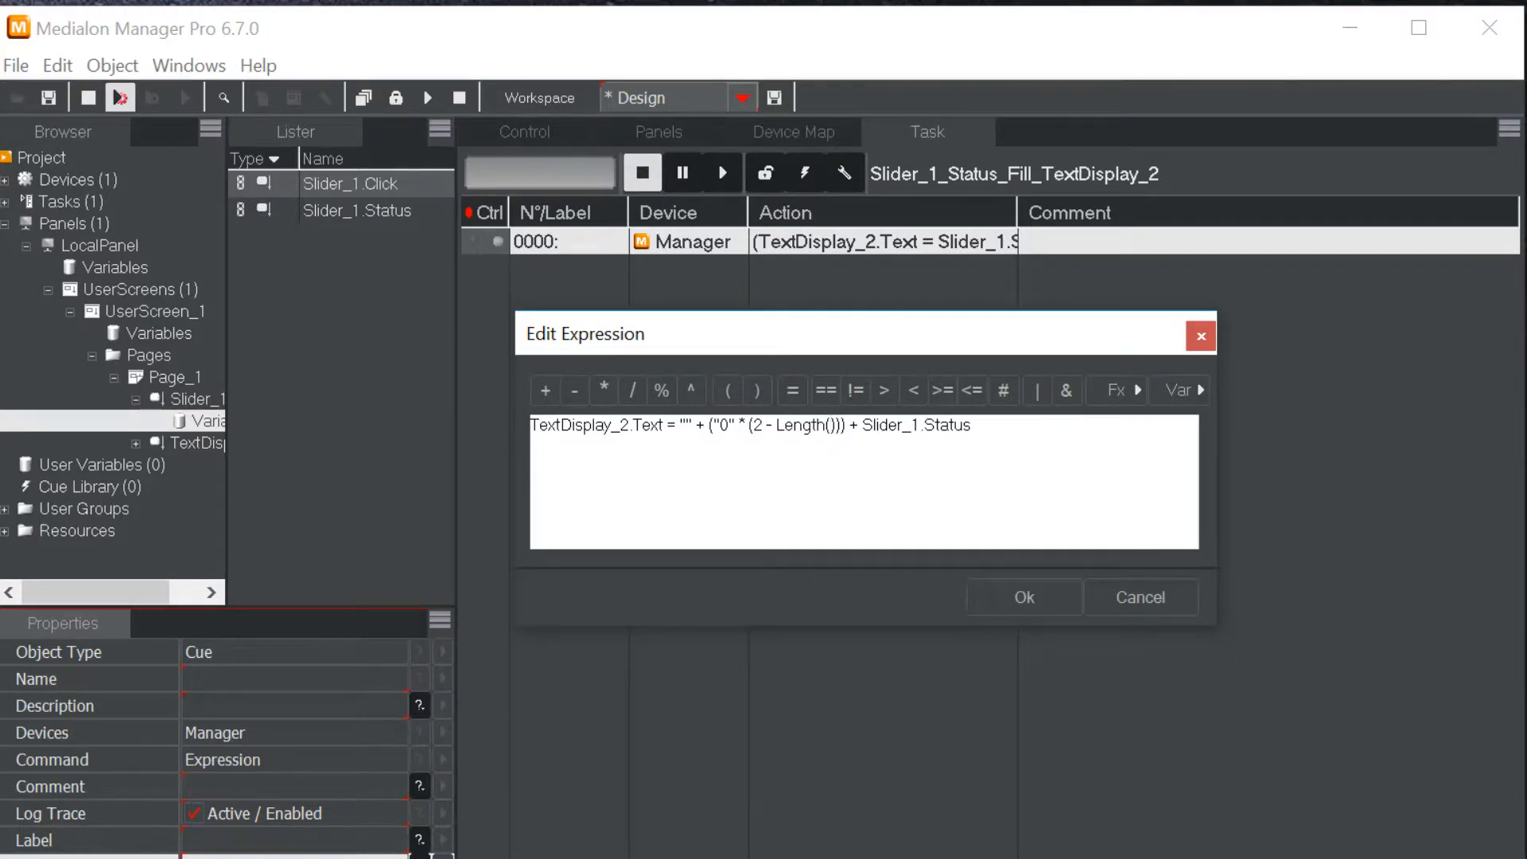
- Fill the Length function's argument with "" + Slider_1.Status and accept the edited expression
text("")
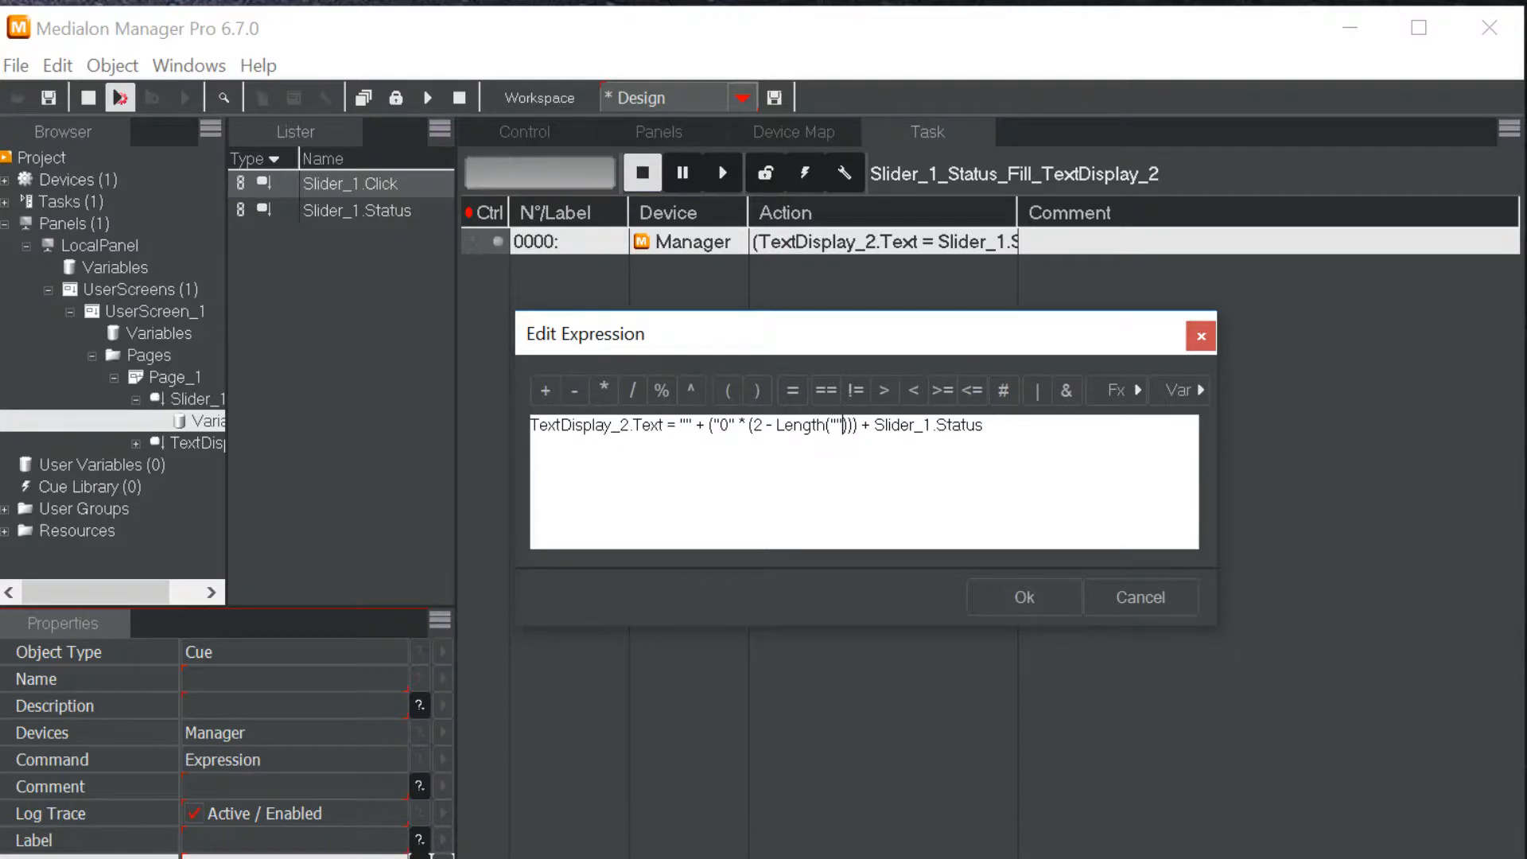
text( + )
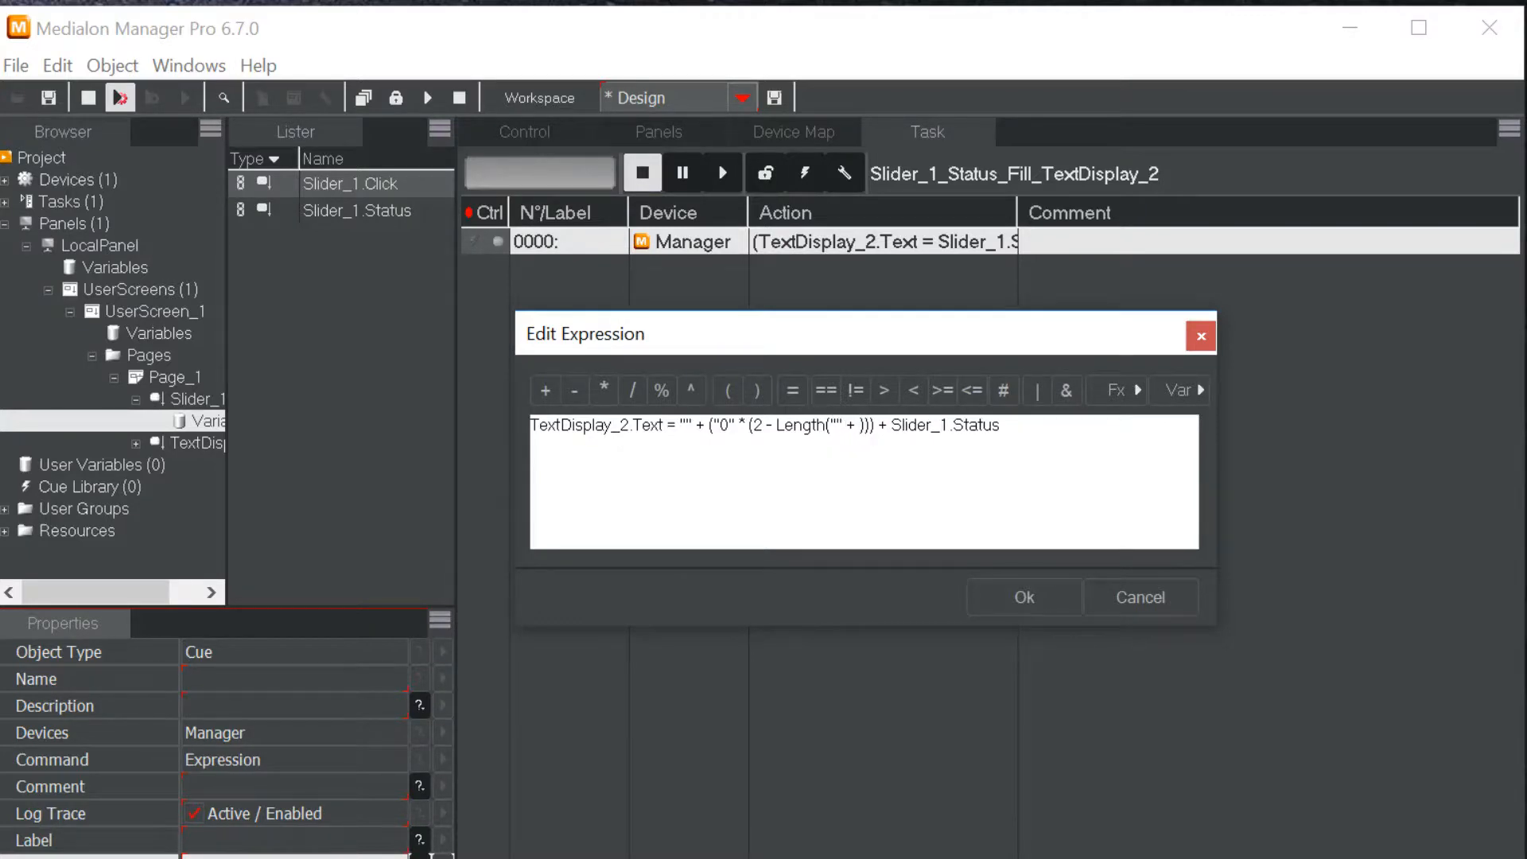
text(Slider)
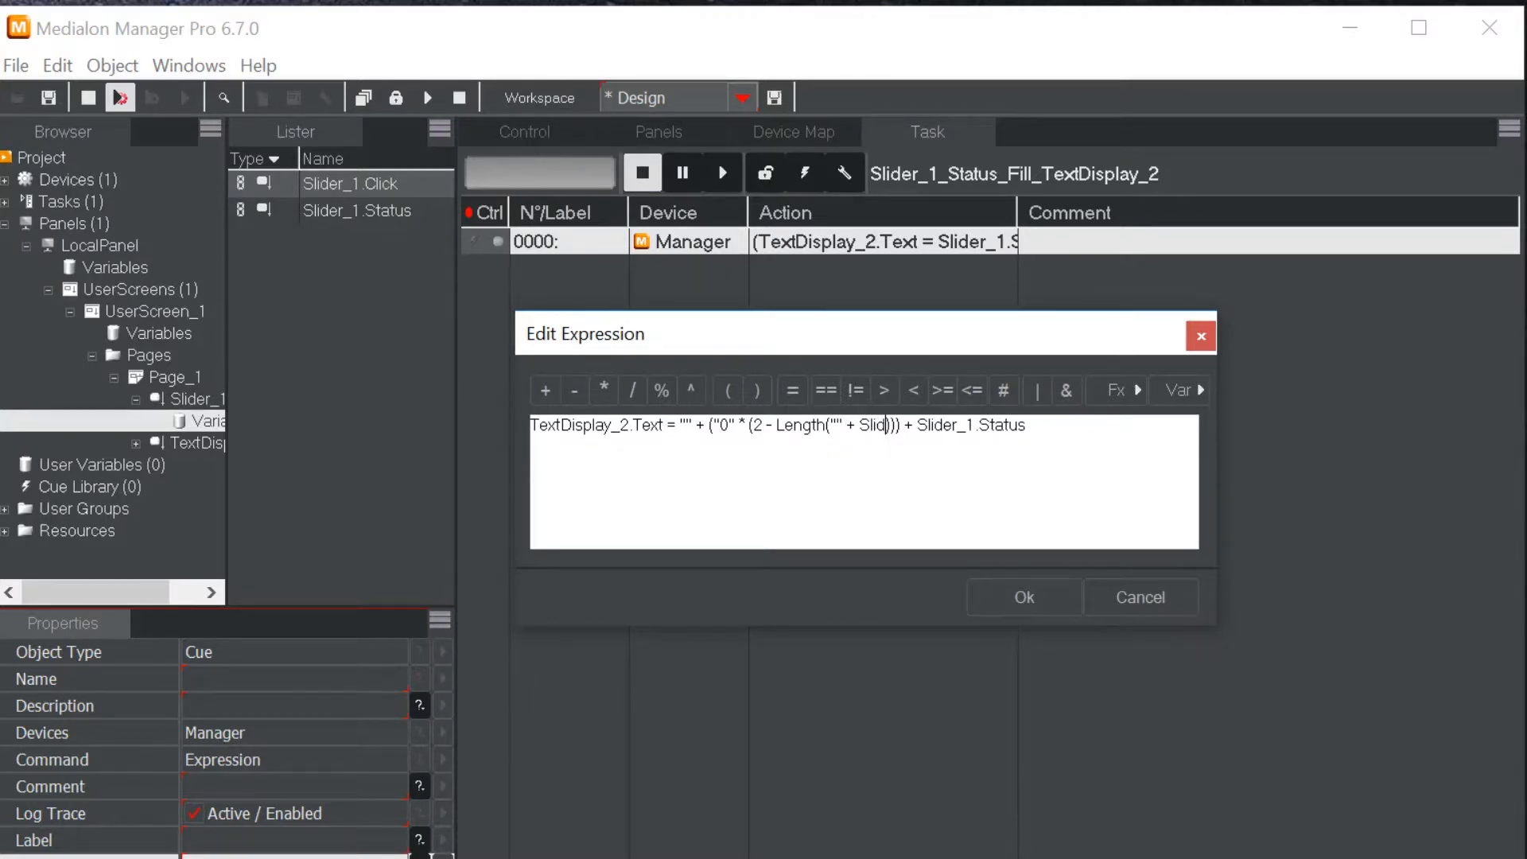
text(_1)
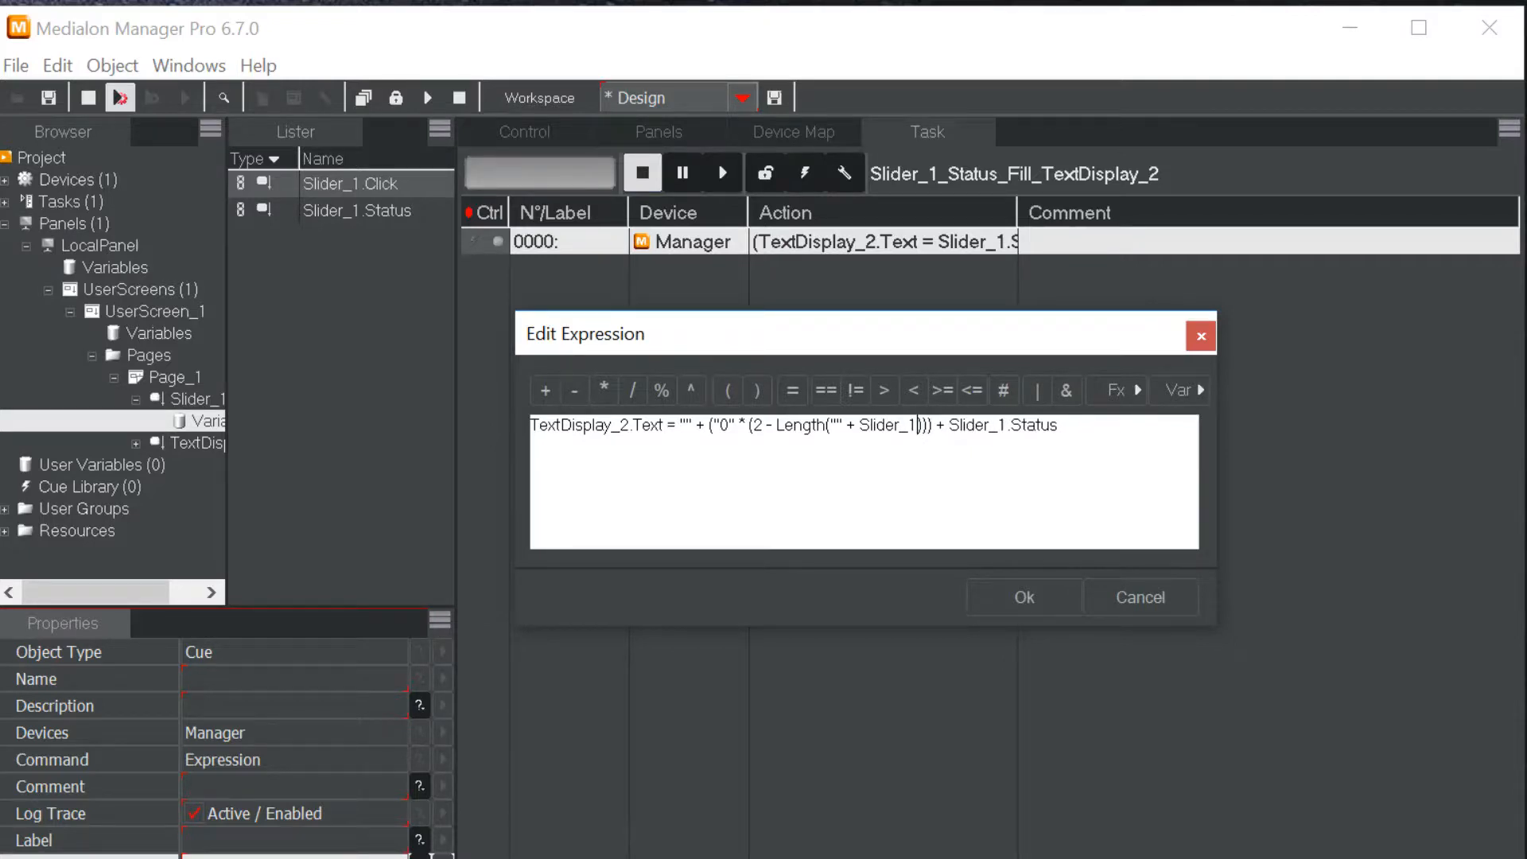
text(.Status)
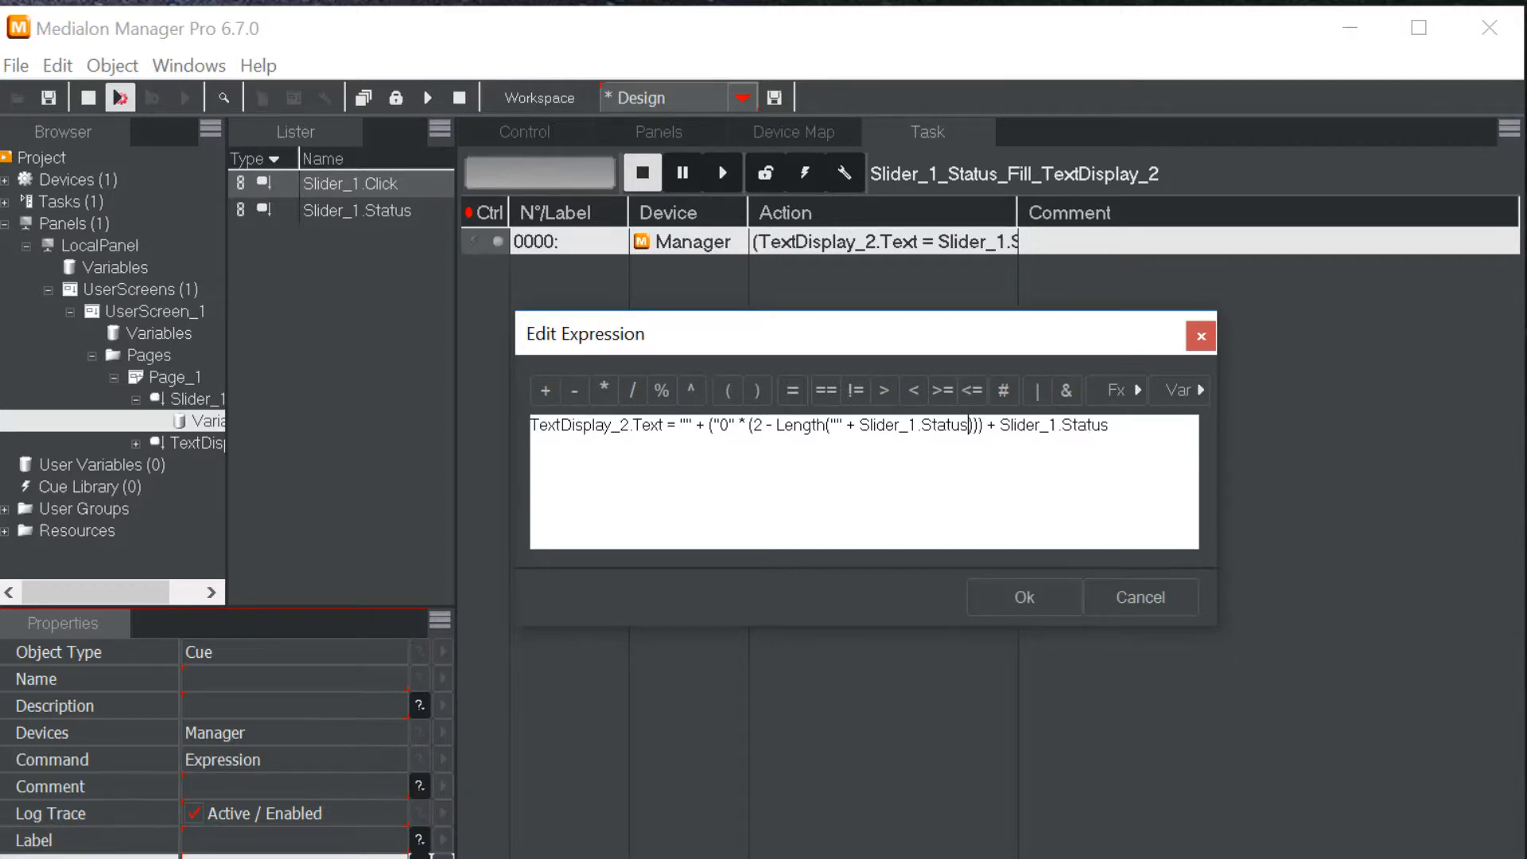
click(1023, 598)
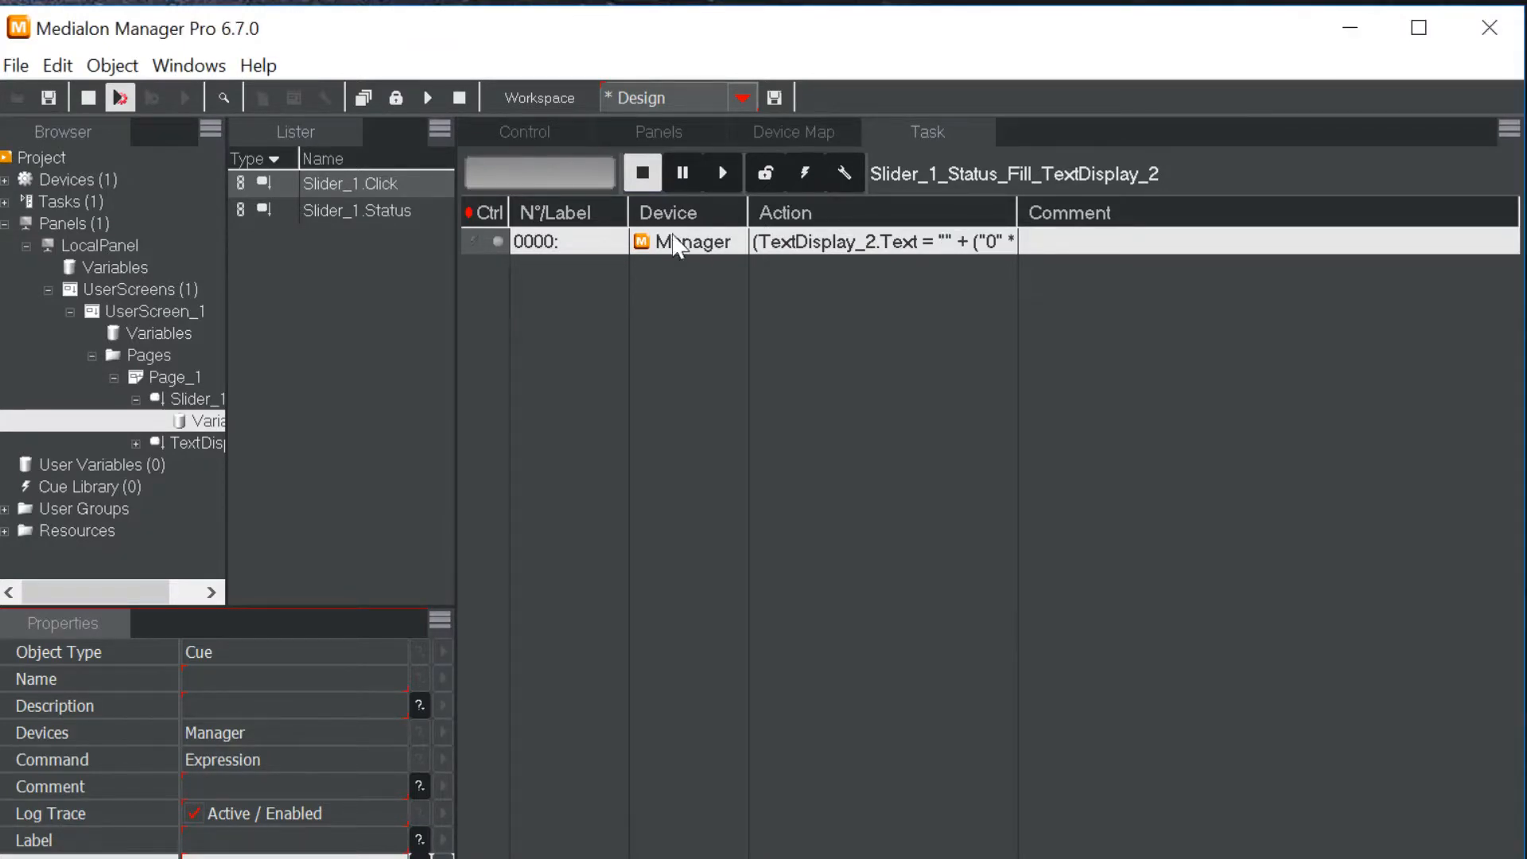
- Return to the user screen and move the slider up to about mid-height to test the padded display
click(674, 139)
drag(534, 596, 545, 423)
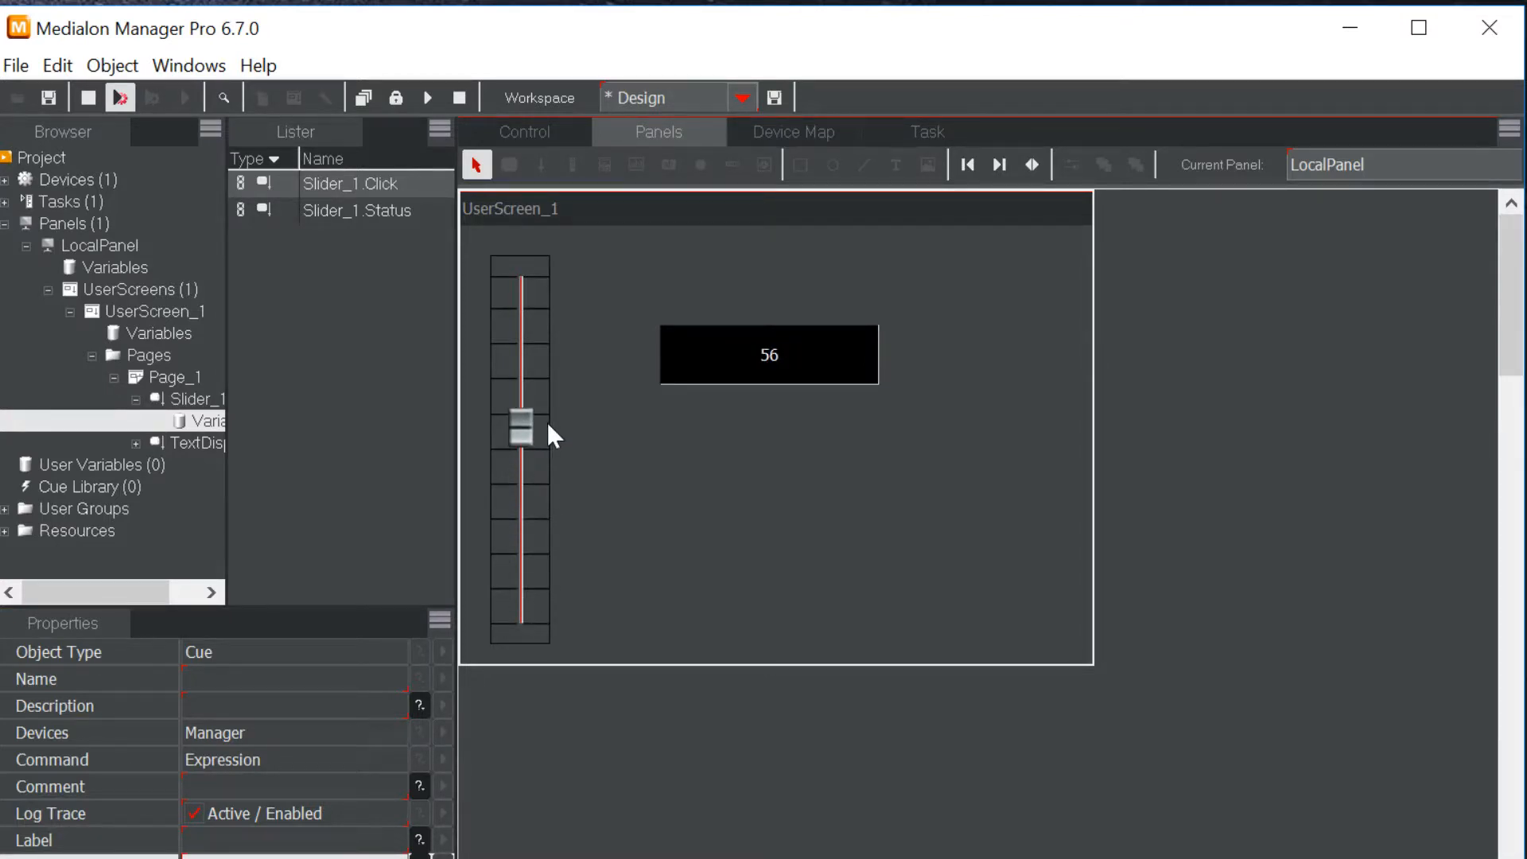